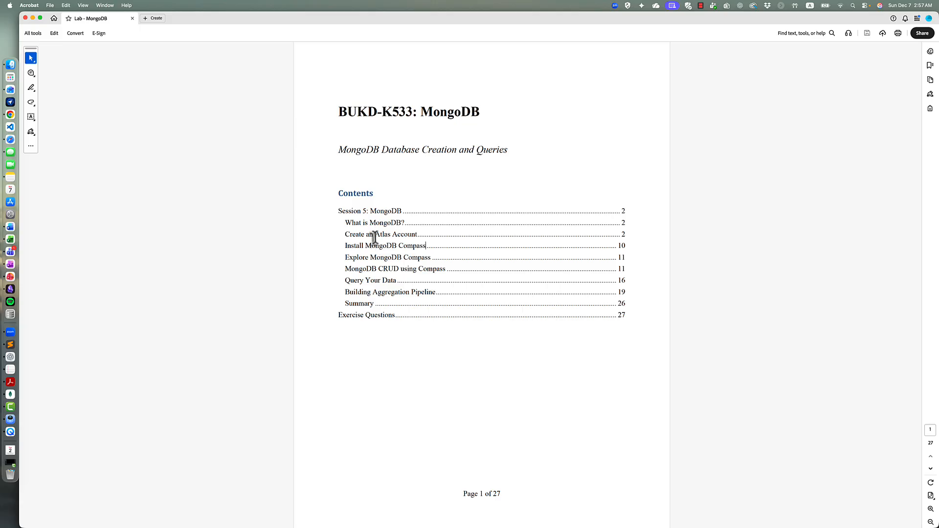
Highlight 'Atlas Account' in the lab PDF's contents, then clear the highlight
drag(375, 237, 390, 235)
drag(391, 235, 403, 235)
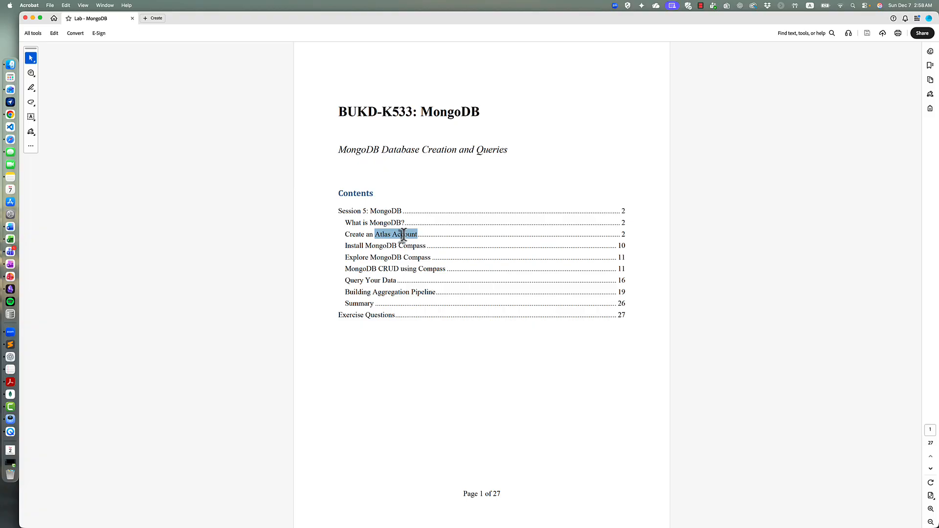
click(364, 246)
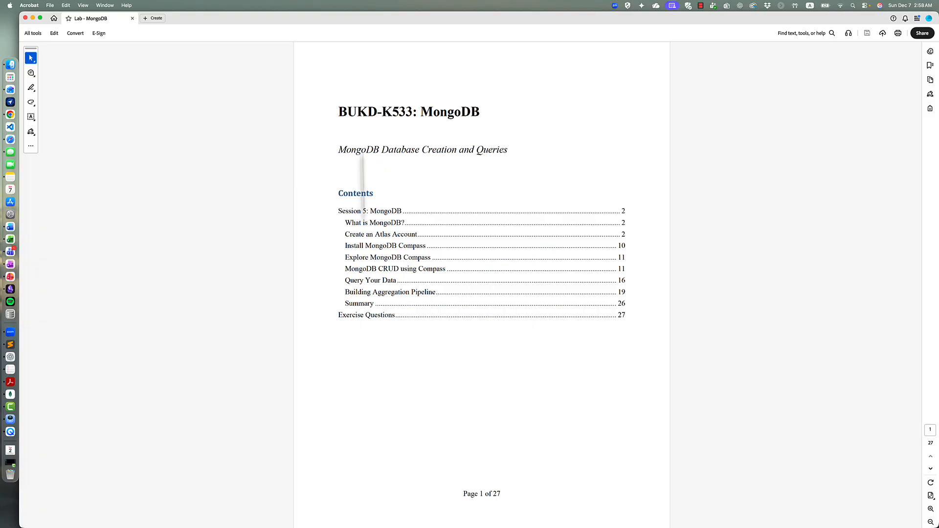
Close the PDF and search Google for 'mongodb atlas register', opening the MongoDB Atlas result
click(25, 18)
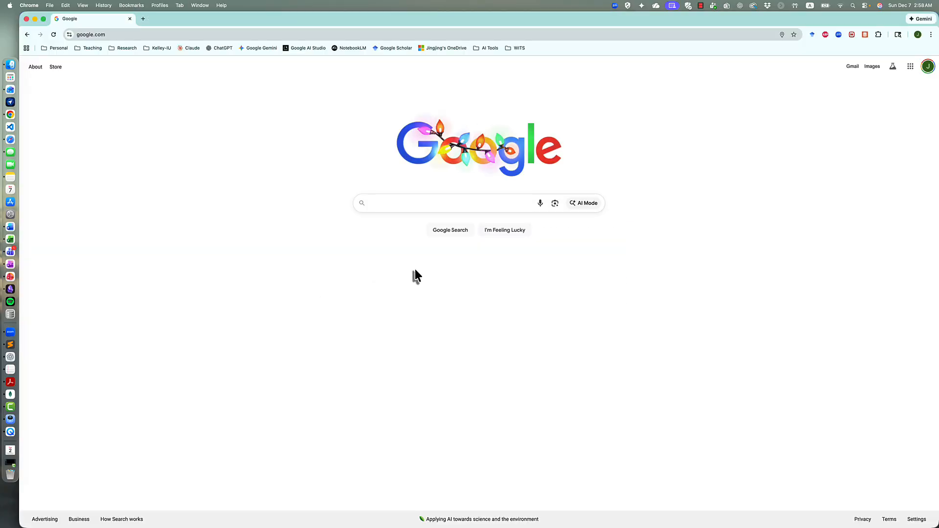
text(mongo)
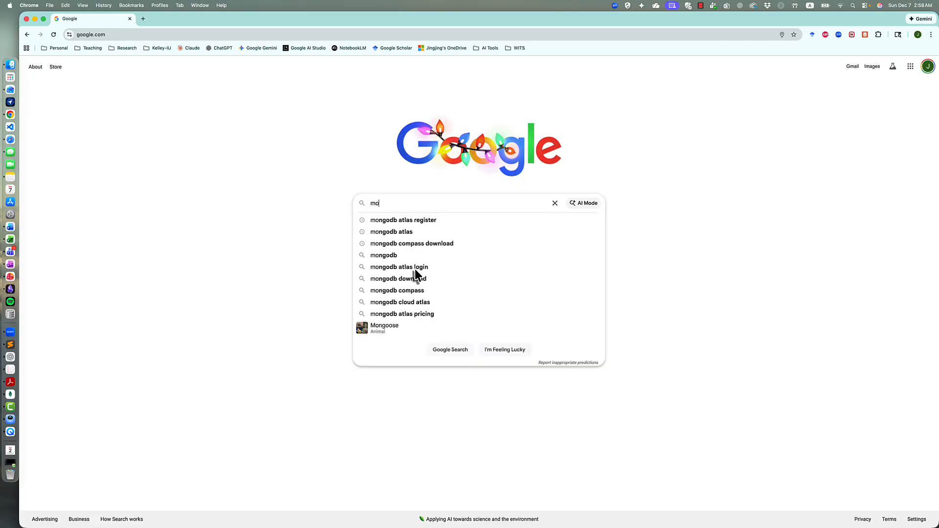
click(427, 220)
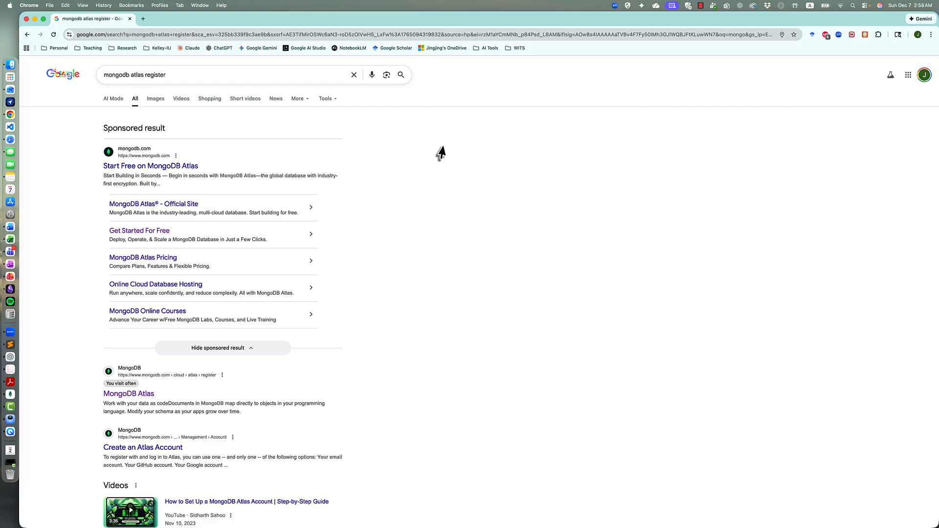
click(139, 394)
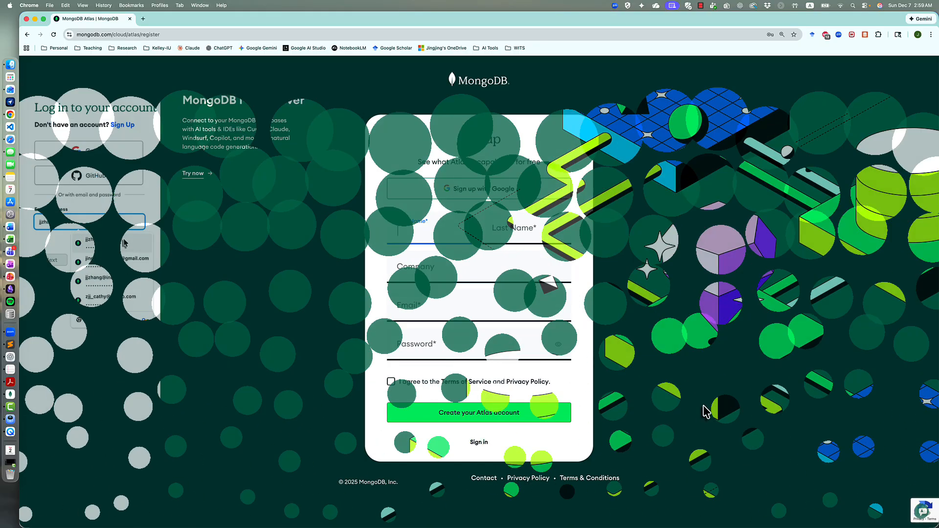
Log in to MongoDB Atlas with the saved account e-mail and autofilled password
click(124, 243)
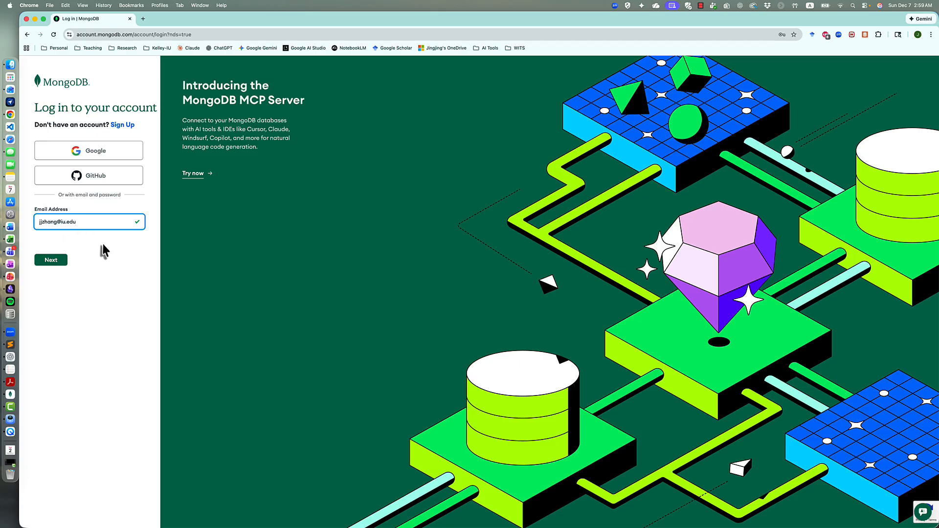
click(46, 261)
click(67, 258)
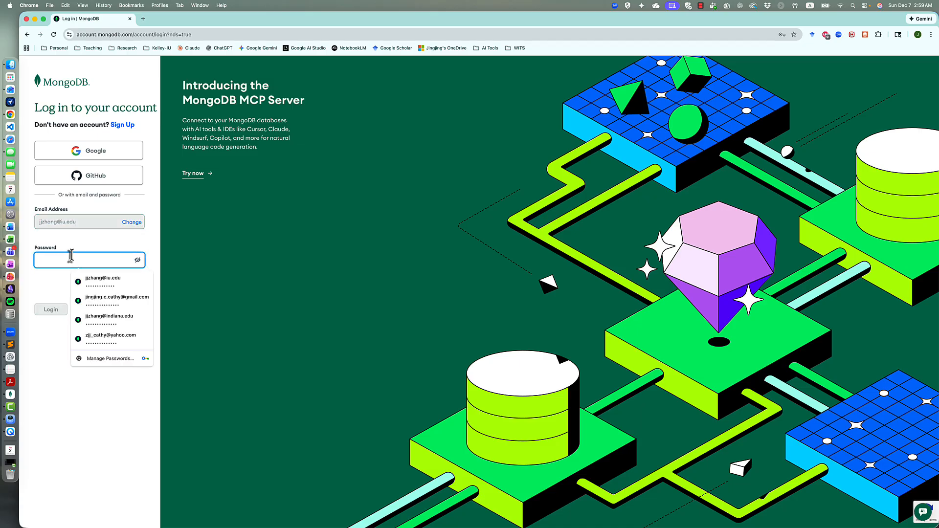
click(95, 280)
key(Return)
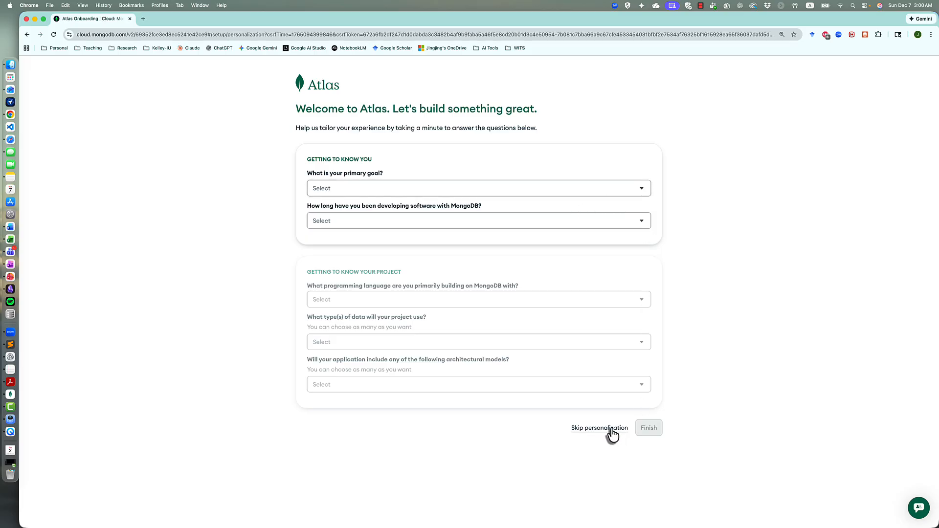
Skip personalization, review all organizations, then start creating a cluster from Project 0
click(611, 429)
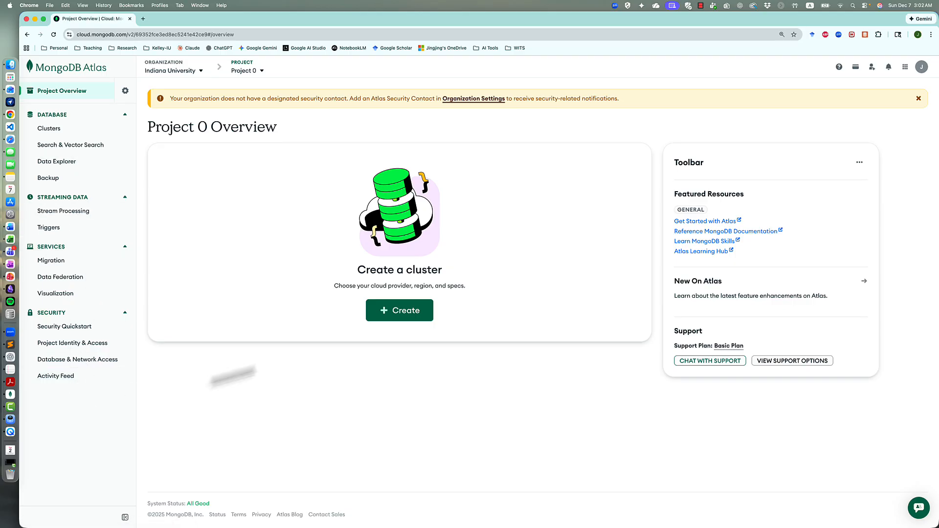
click(201, 71)
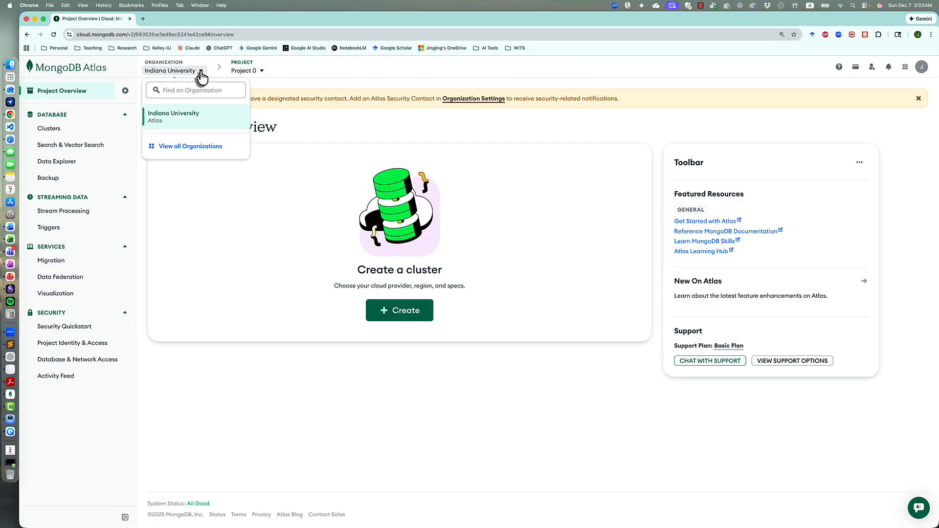
click(190, 148)
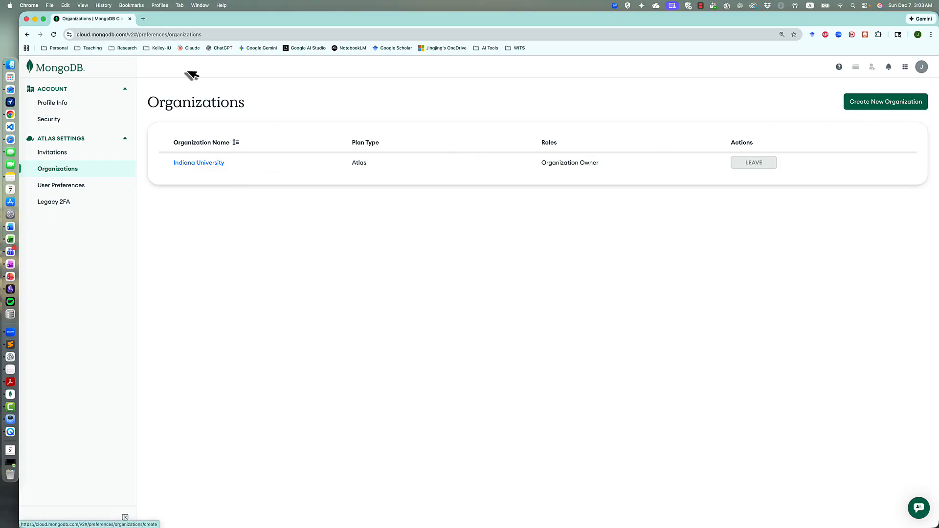
click(26, 36)
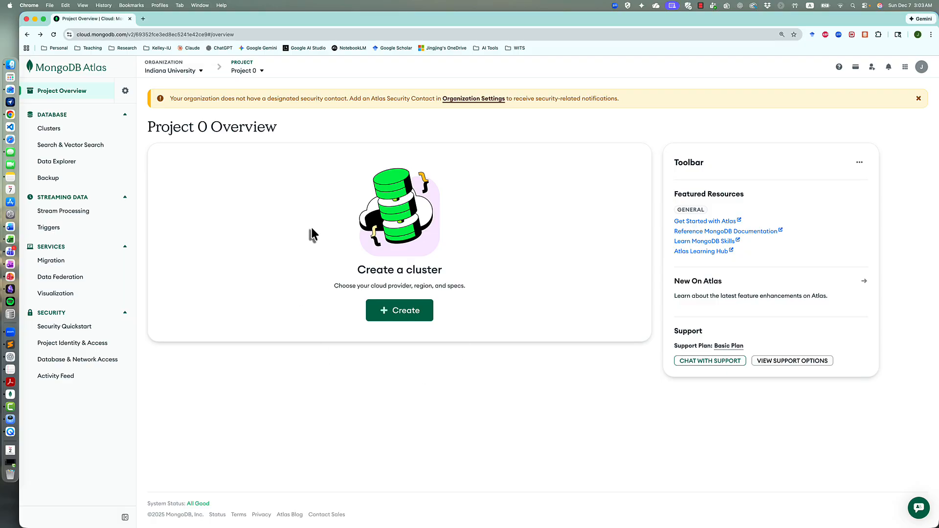
click(395, 313)
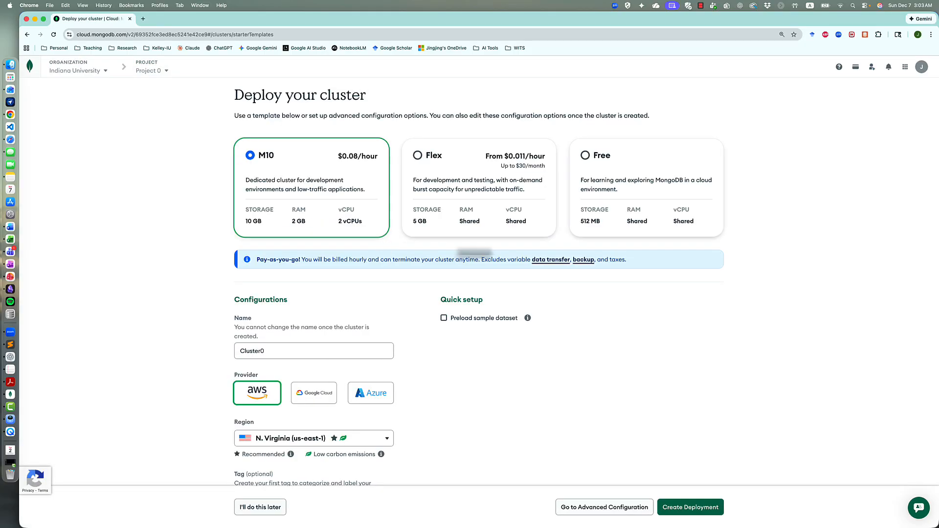
Choose the Free tier, name the cluster K533, and keep AWS in N. Virginia
click(699, 225)
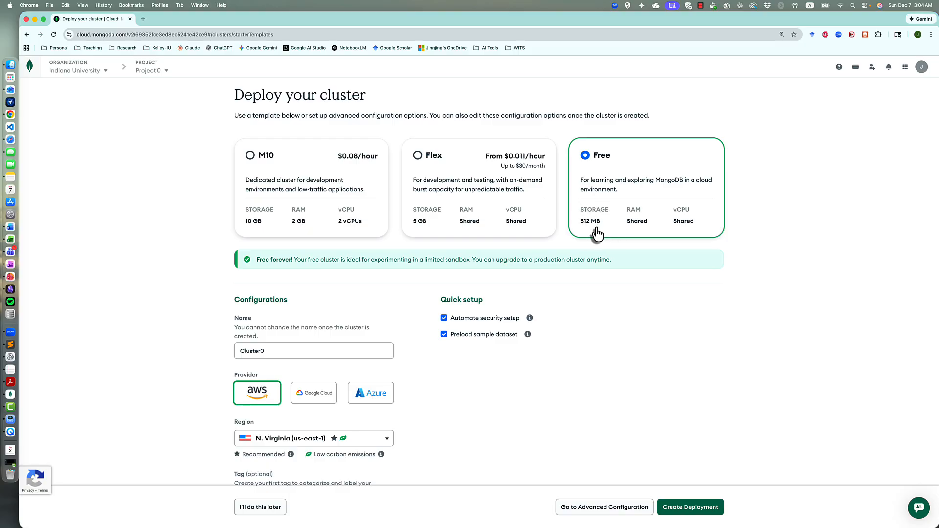
scroll(763, 251, down, 1)
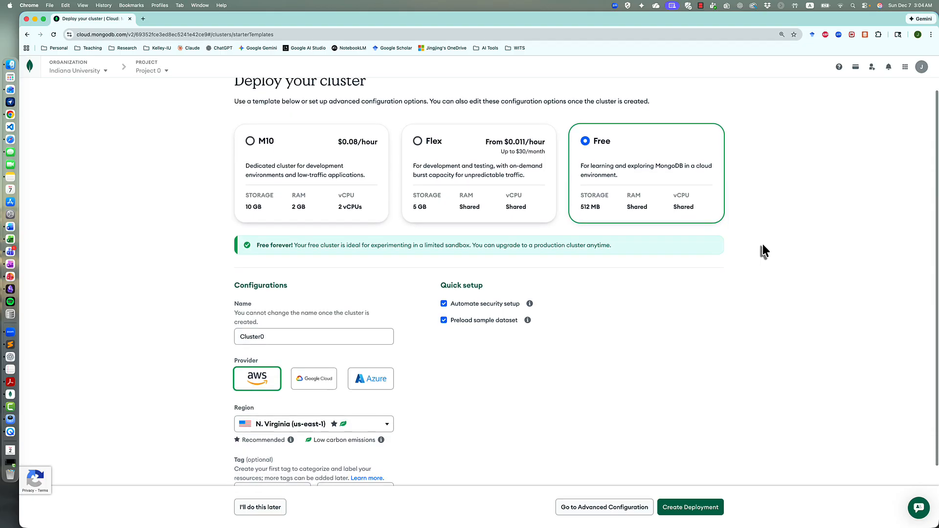
scroll(764, 251, down, 3)
drag(285, 292, 211, 296)
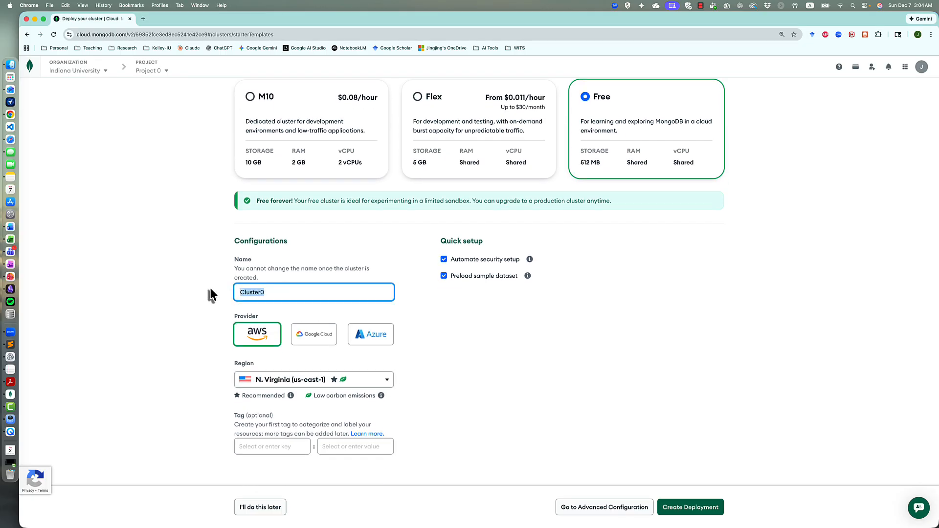
text(K533)
scroll(559, 317, down, 2)
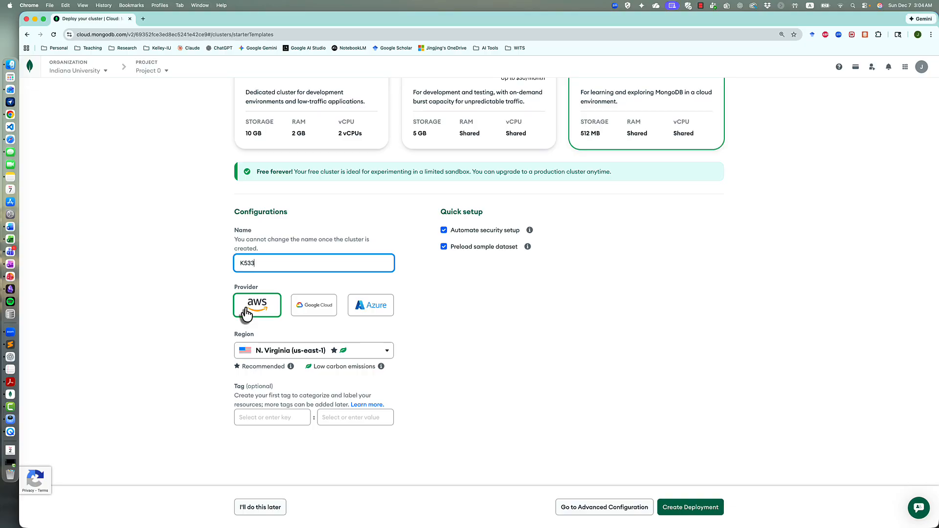
click(313, 314)
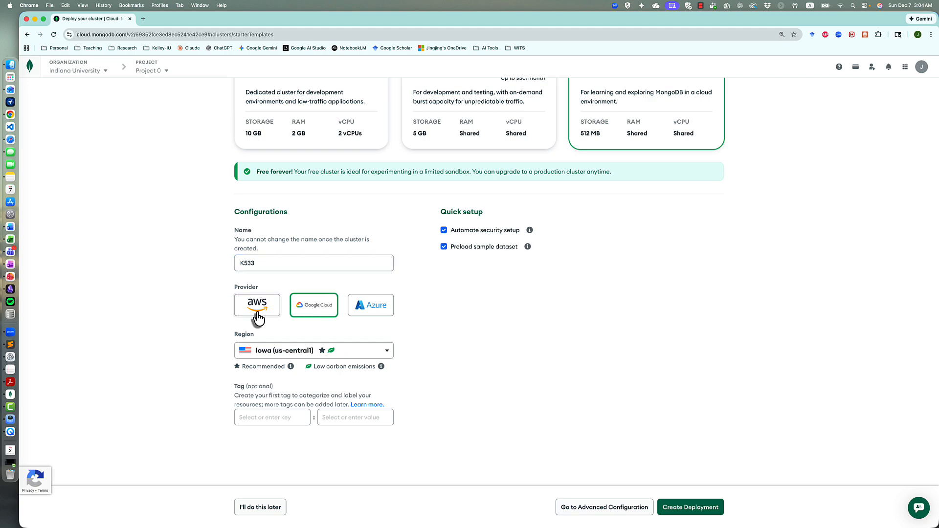
click(256, 313)
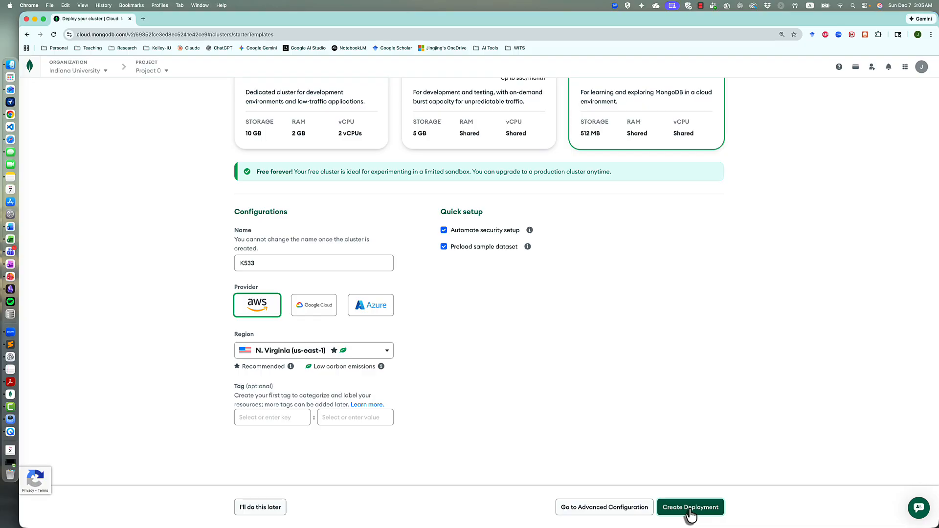
Deploy cluster K533 and shorten the suggested database username
click(689, 509)
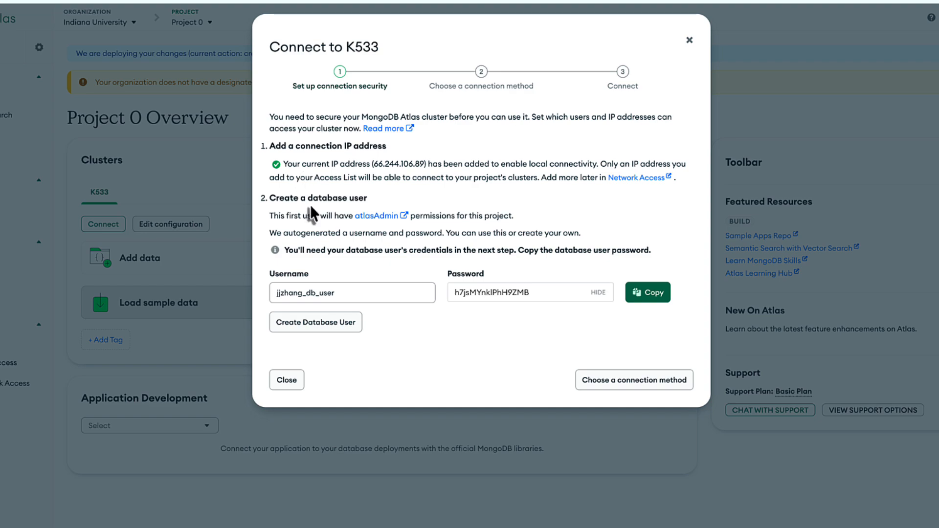
drag(308, 201, 368, 198)
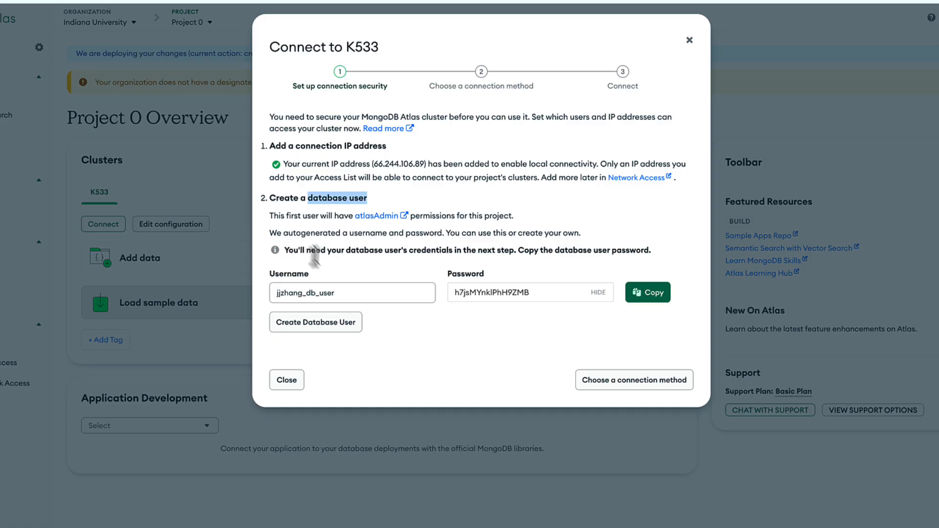
drag(364, 294, 271, 292)
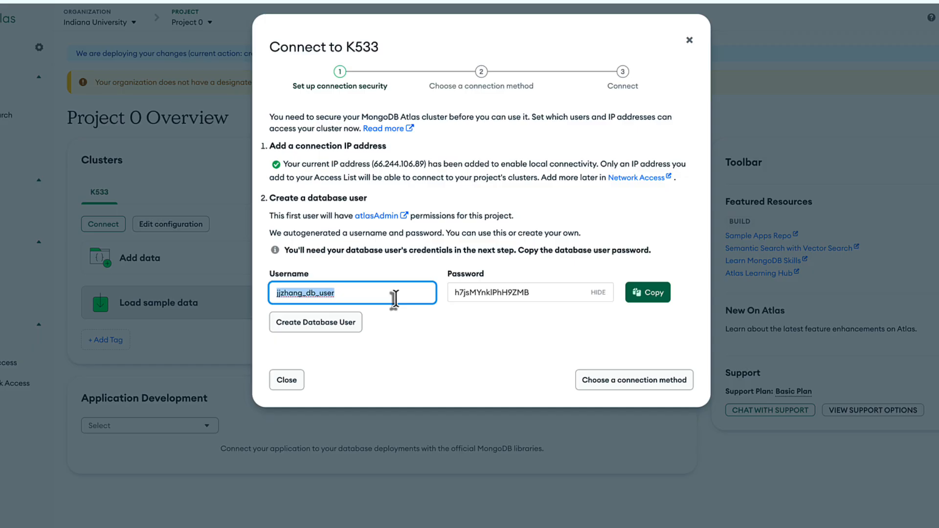
drag(362, 299, 302, 293)
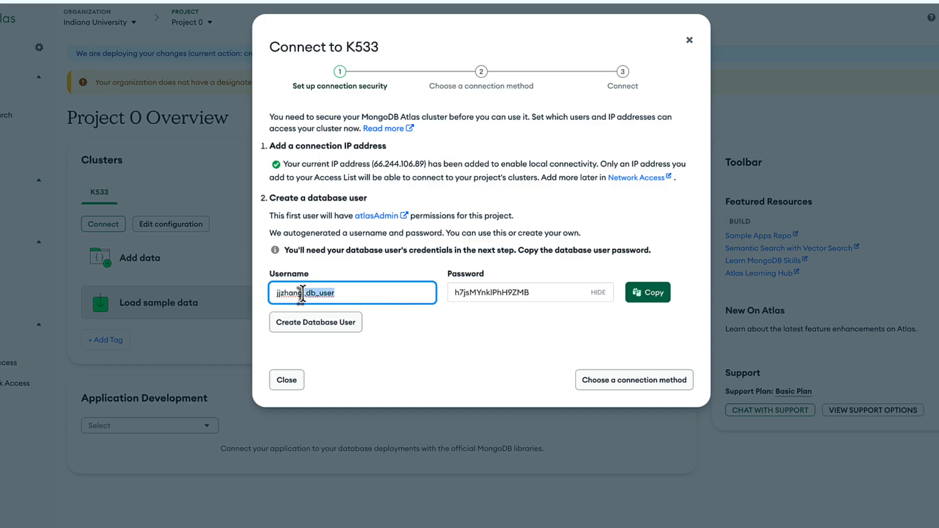
key(BackSpace)
Replace the generated password with your own and create the database user
drag(560, 291, 421, 292)
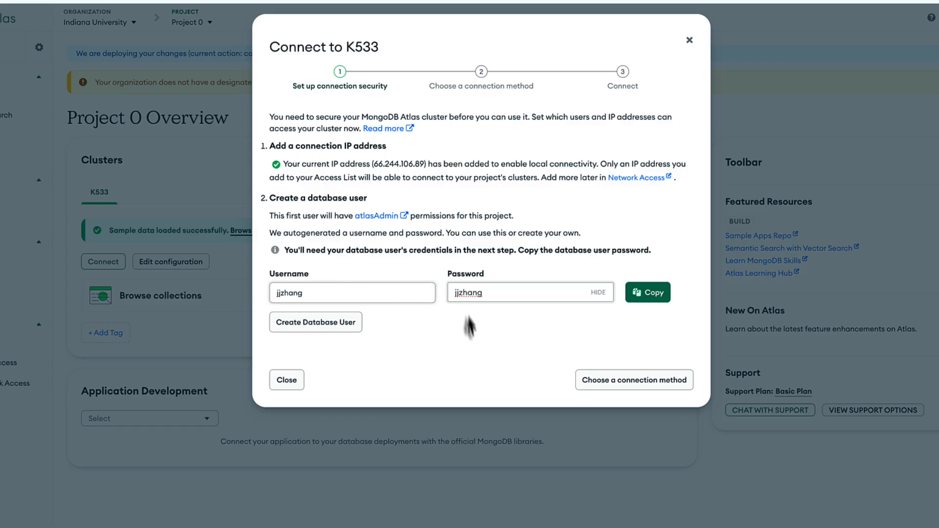
click(305, 327)
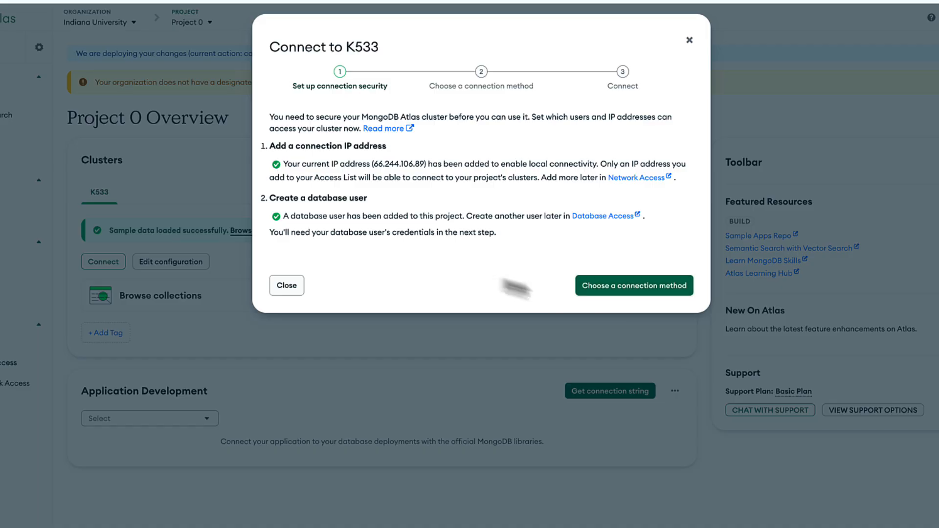
Advance to connection methods for K533 and open the Compass connection steps
click(633, 288)
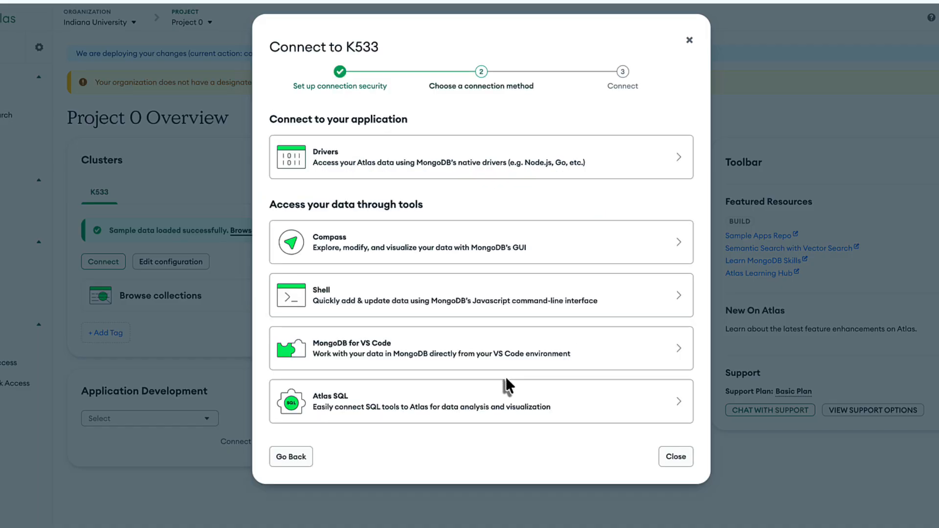
double_click(377, 48)
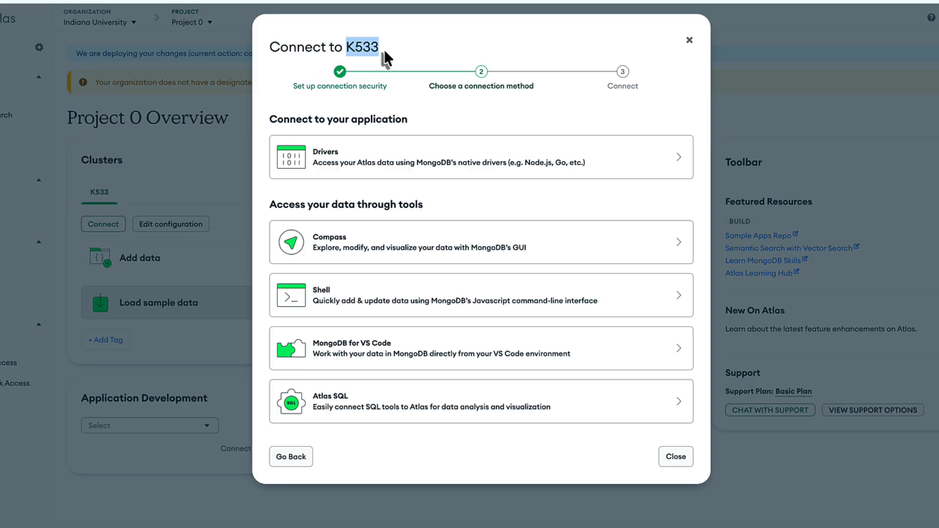
drag(336, 205, 454, 212)
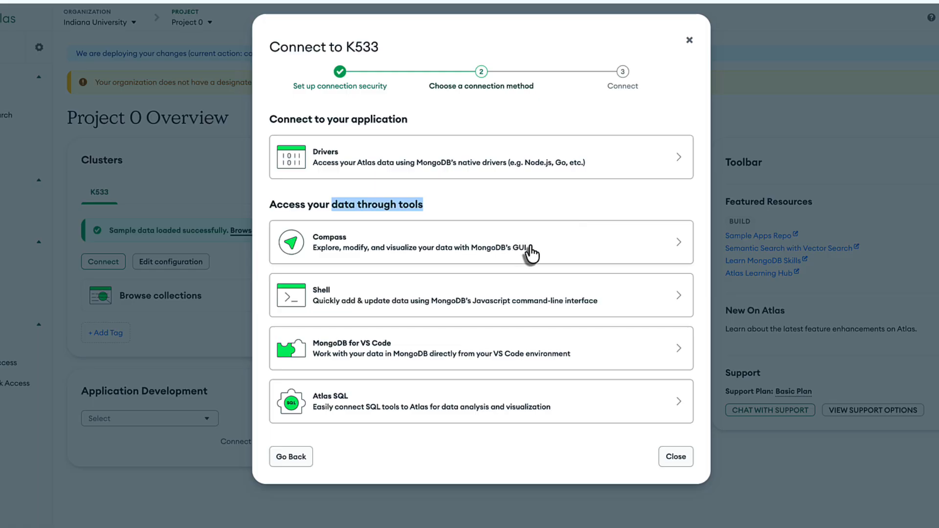
click(440, 252)
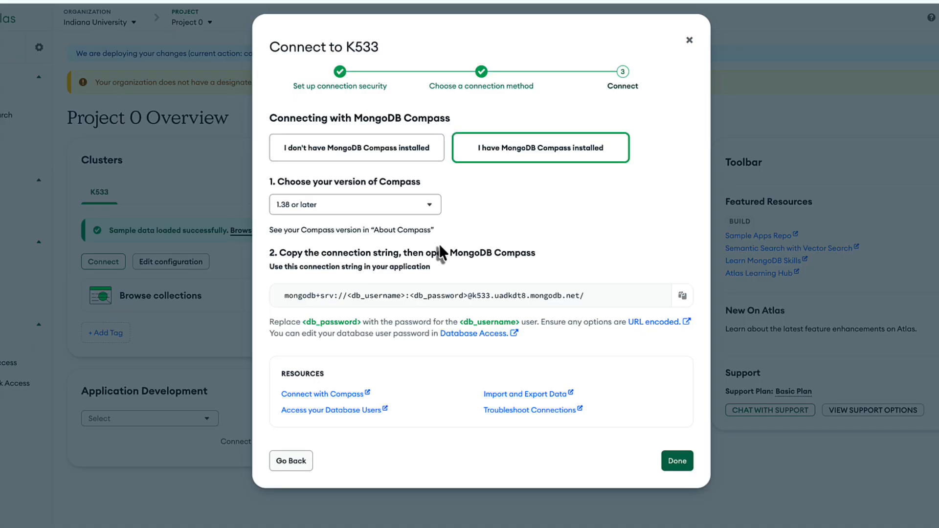
Show Compass download options and review the OS list, keeping macOS arm64 (1.48.2)
click(388, 156)
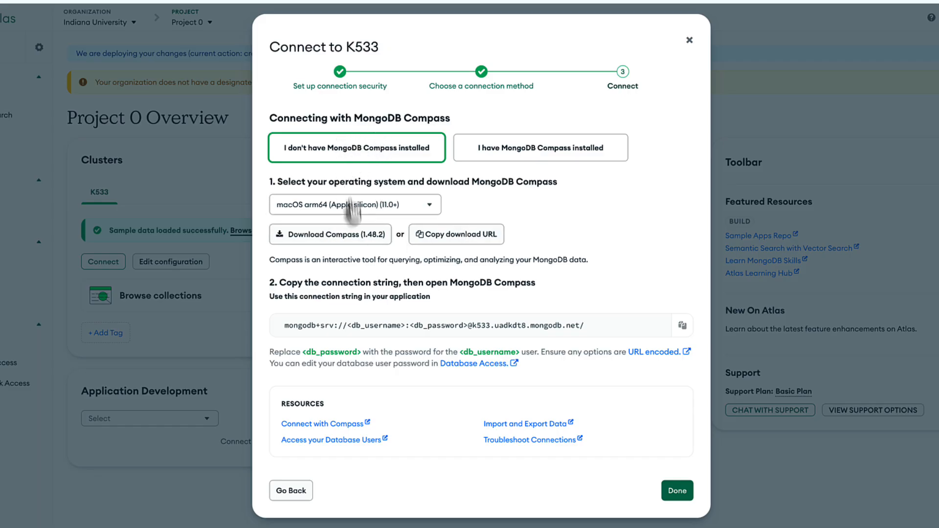
click(423, 212)
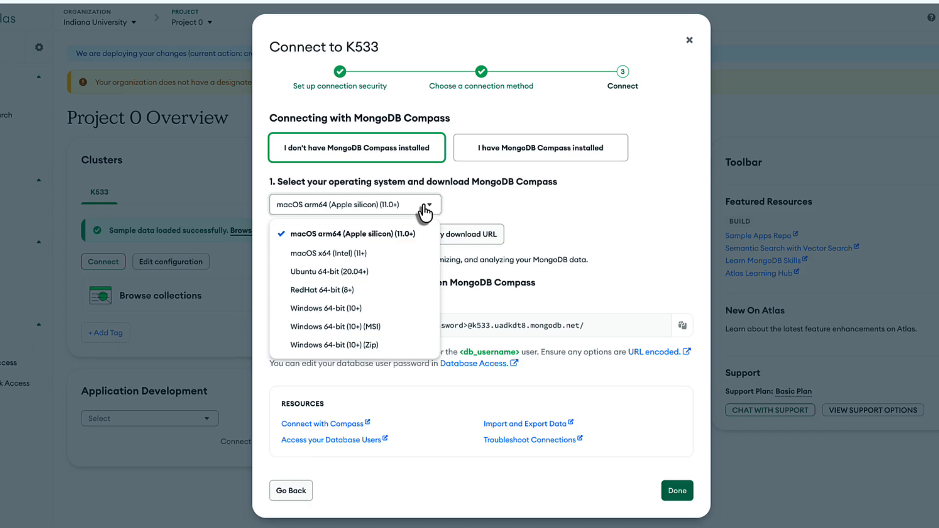
click(470, 204)
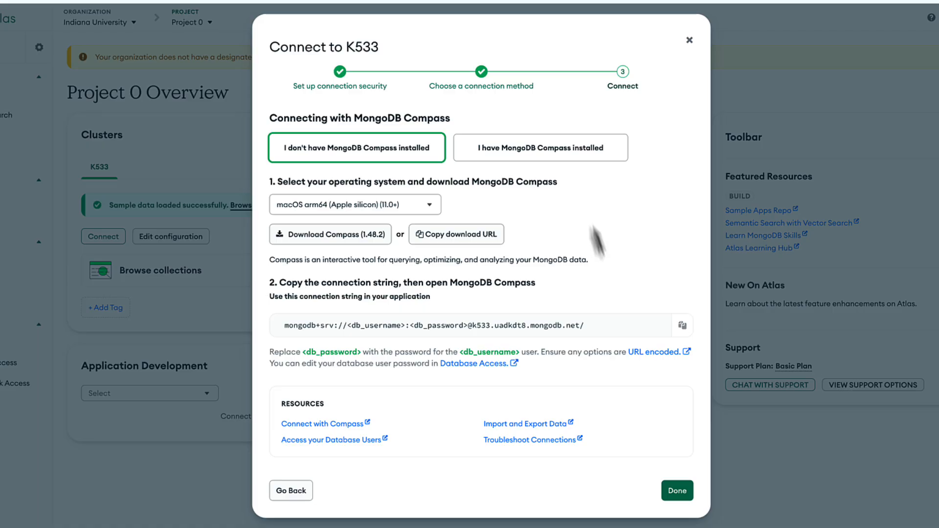
Switch to the already-installed Compass path and copy the K533 connection string
click(573, 157)
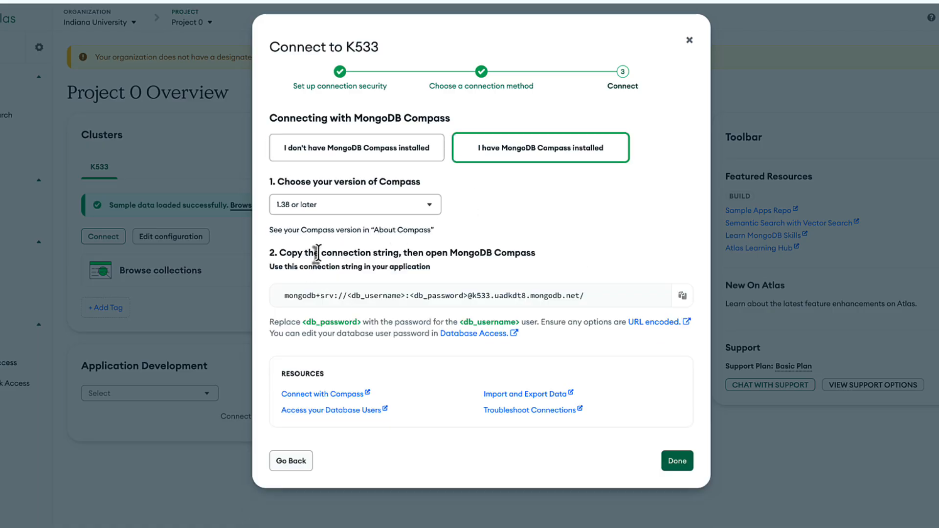
drag(321, 252, 399, 254)
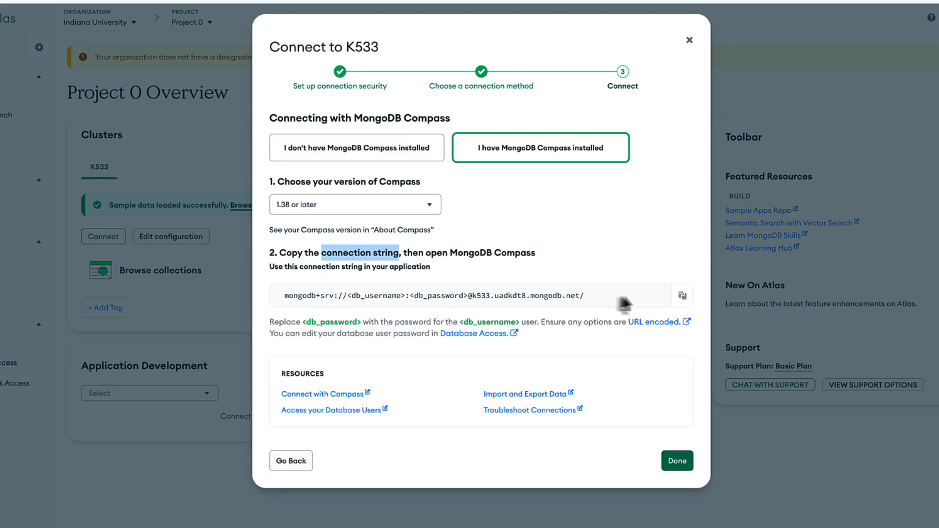
click(681, 297)
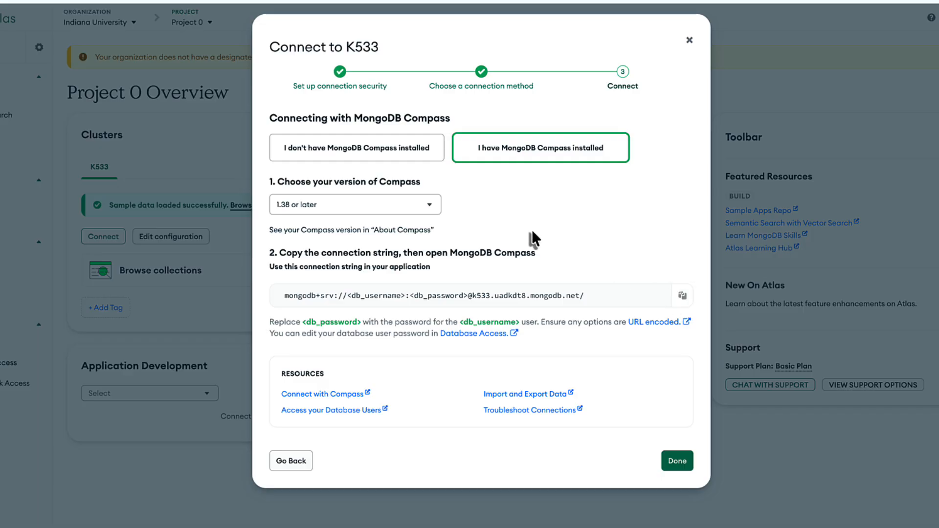
Close the Connect dialog with Done, returning to Project 0 Overview with K533
click(678, 461)
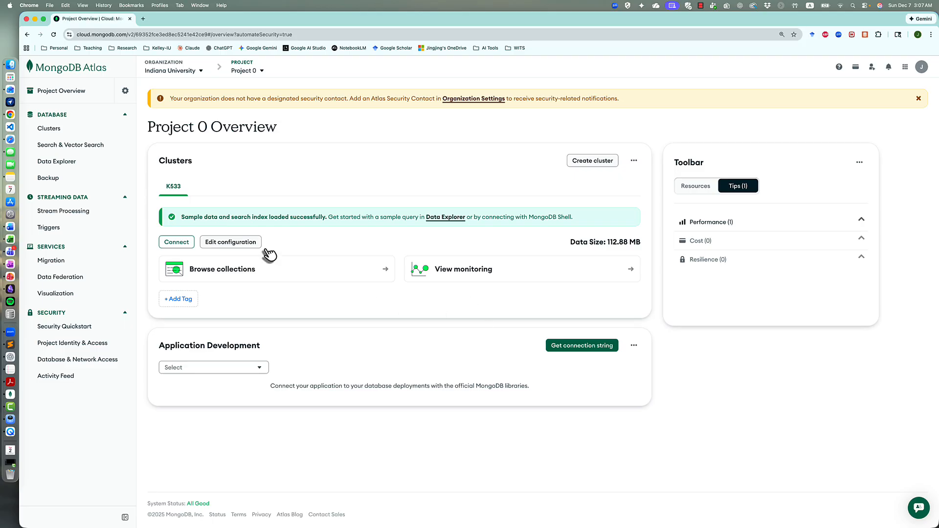
drag(189, 191, 153, 190)
click(184, 200)
Browse K533's collections in Data Explorer and expand sample_mflix to its six collections
click(242, 277)
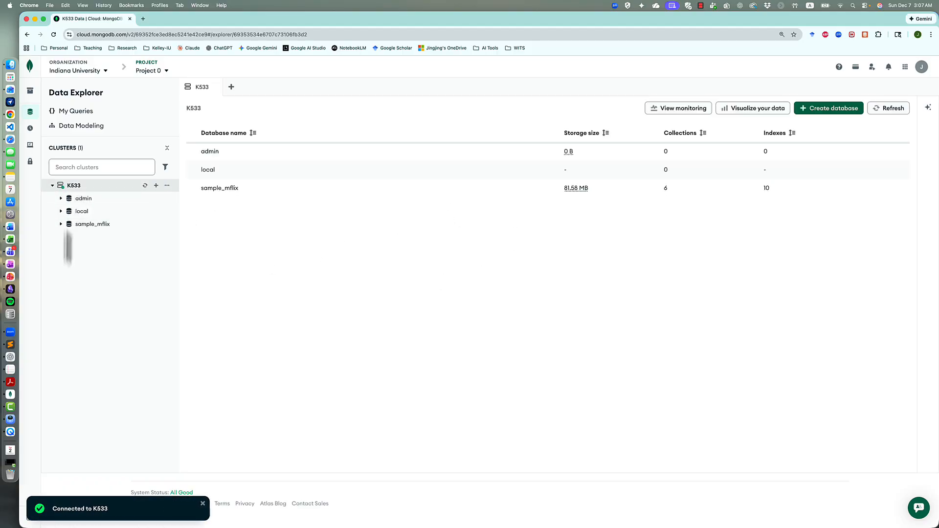
click(61, 225)
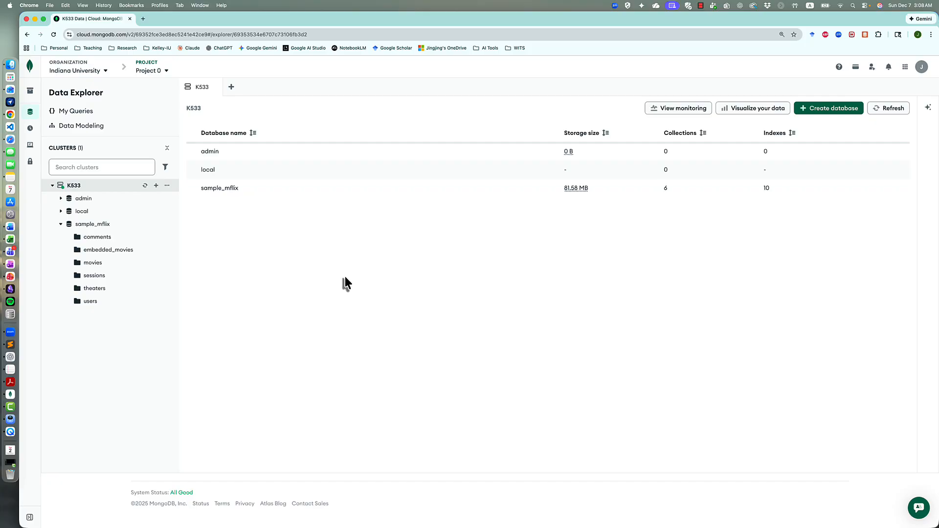
mouse_move(69, 246)
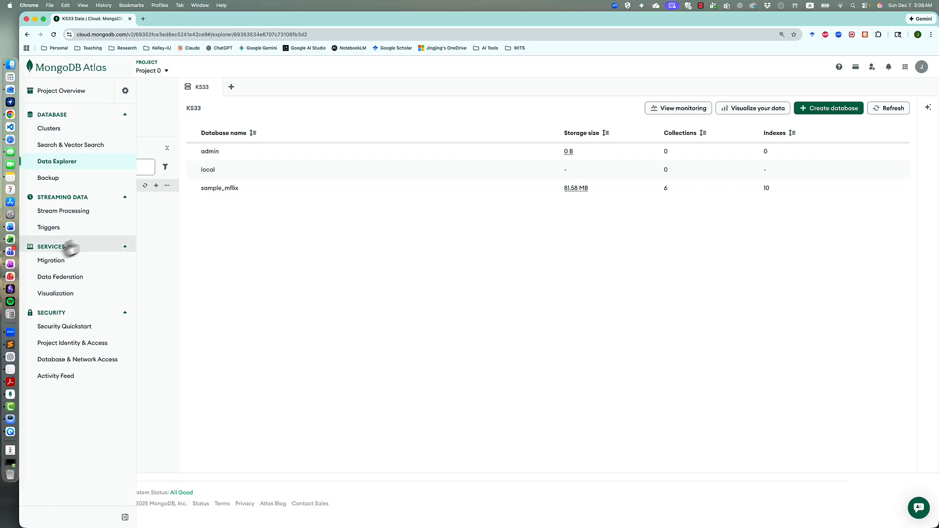
View K533's cluster overview, then return to the Clusters list showing 114.13 MB data size
click(54, 129)
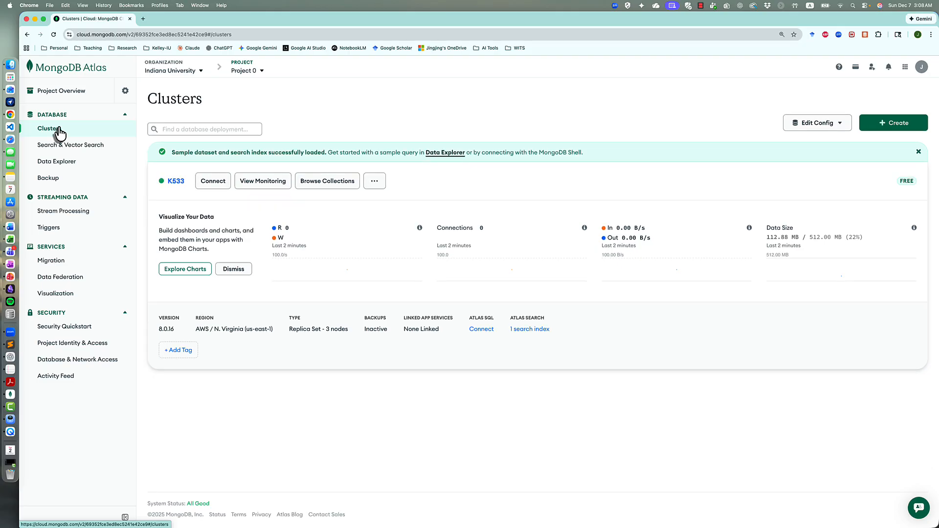
click(176, 203)
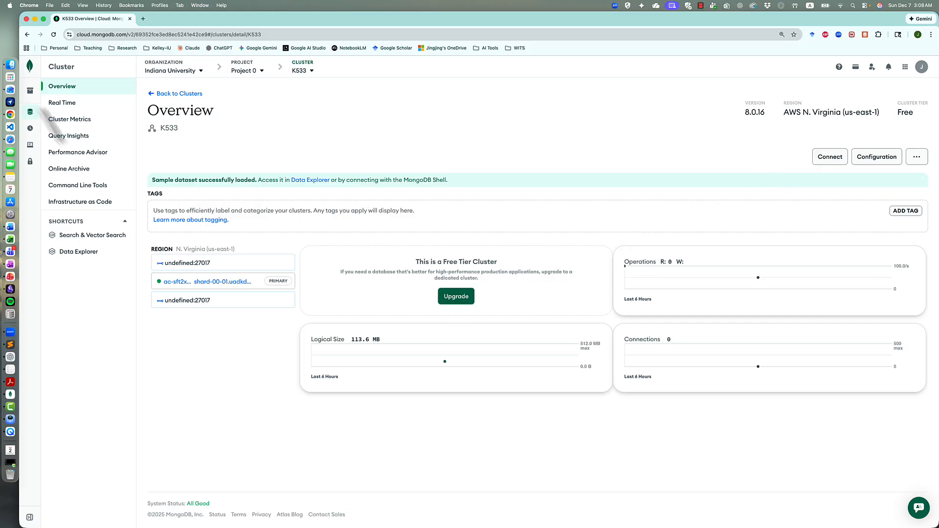
click(49, 128)
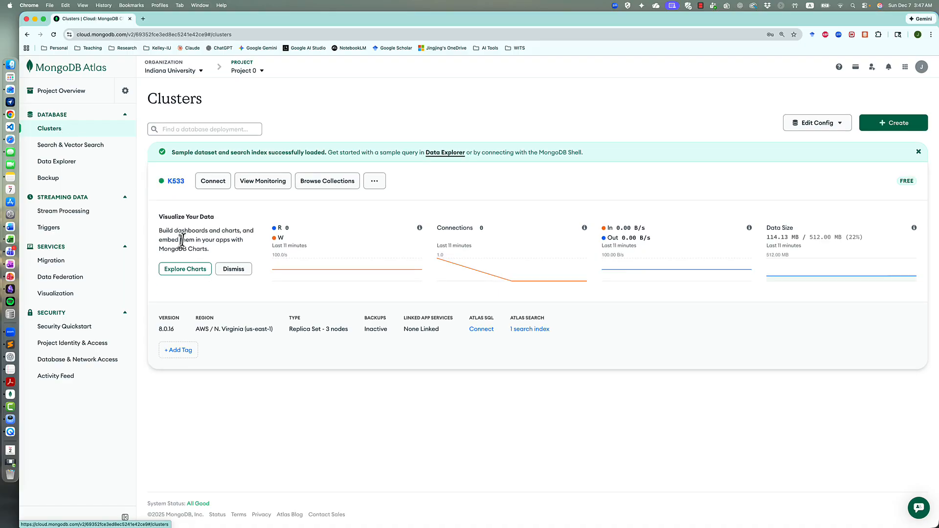
Open Database Users and inspect the single user's atlasAdmin@admin role
click(71, 360)
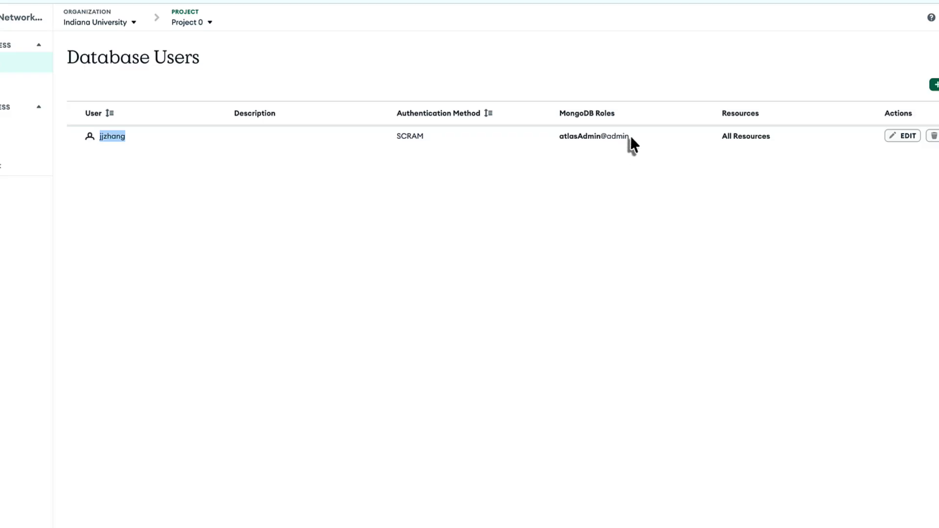
drag(630, 137, 600, 137)
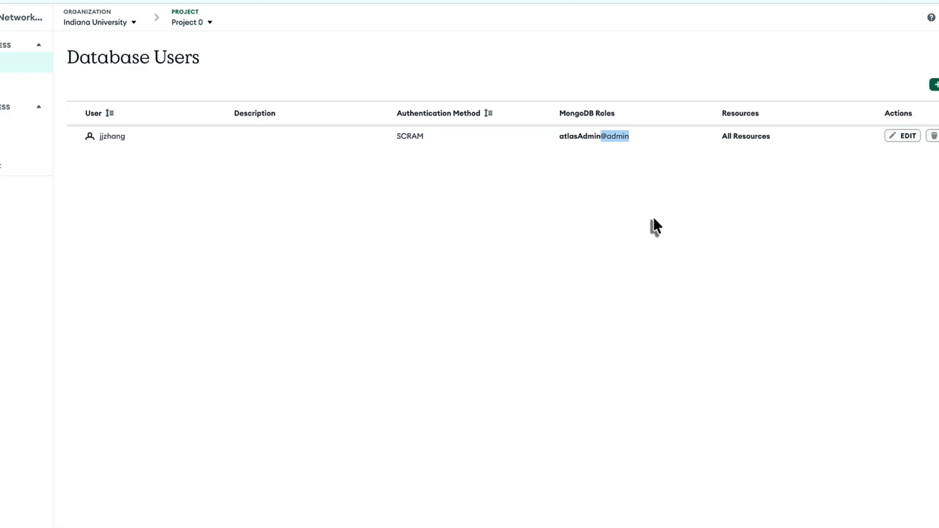
click(650, 164)
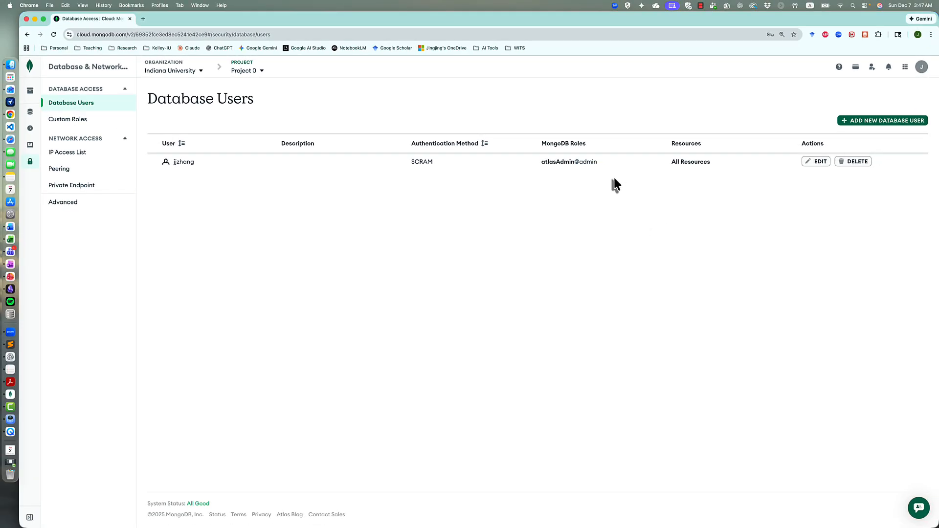
Start a new database user named demo and enter its password, shown in plain text
click(881, 122)
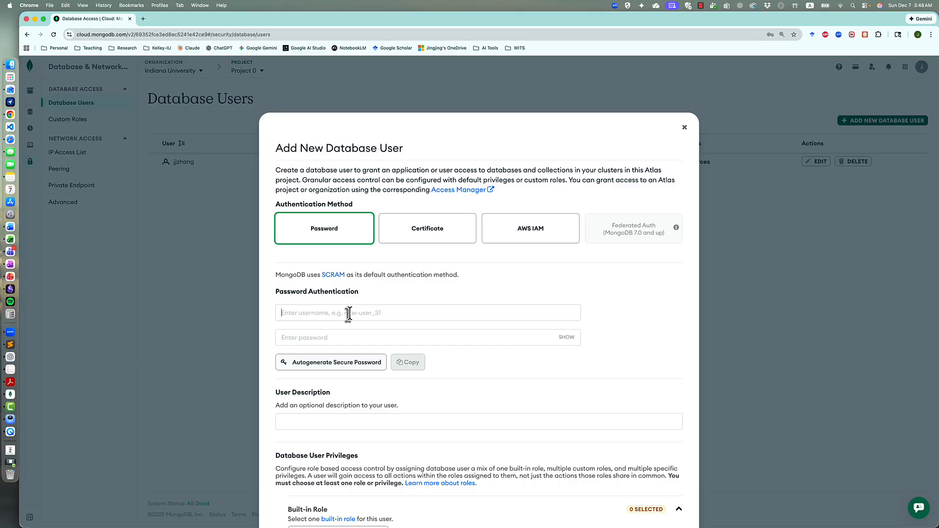
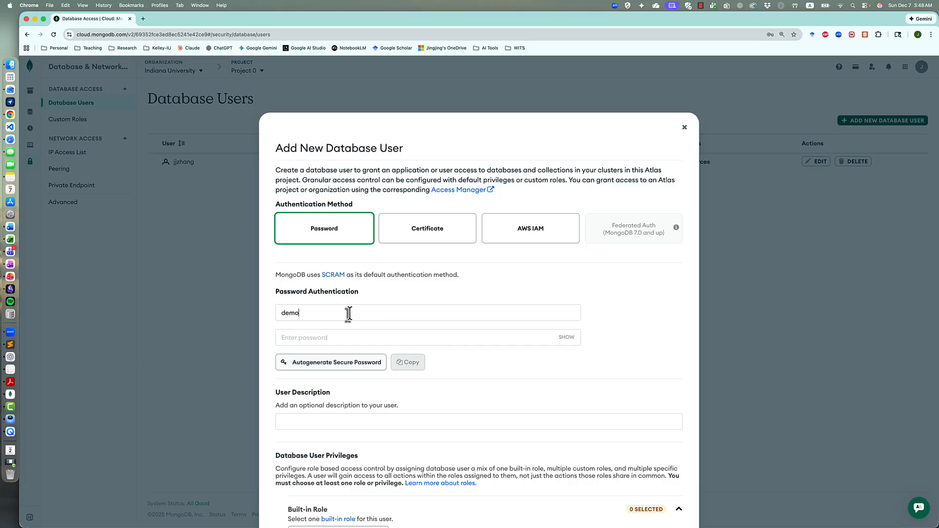
click(362, 337)
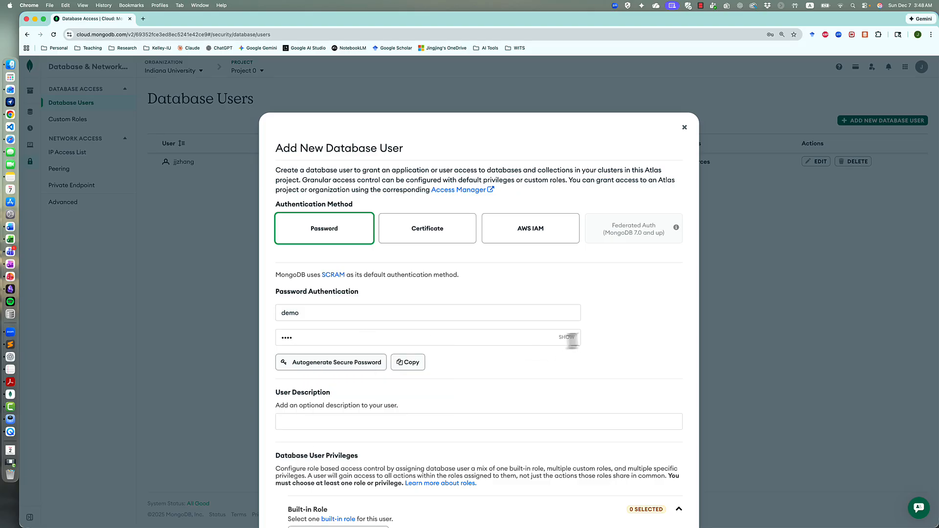
click(566, 336)
scroll(617, 374, down, 3)
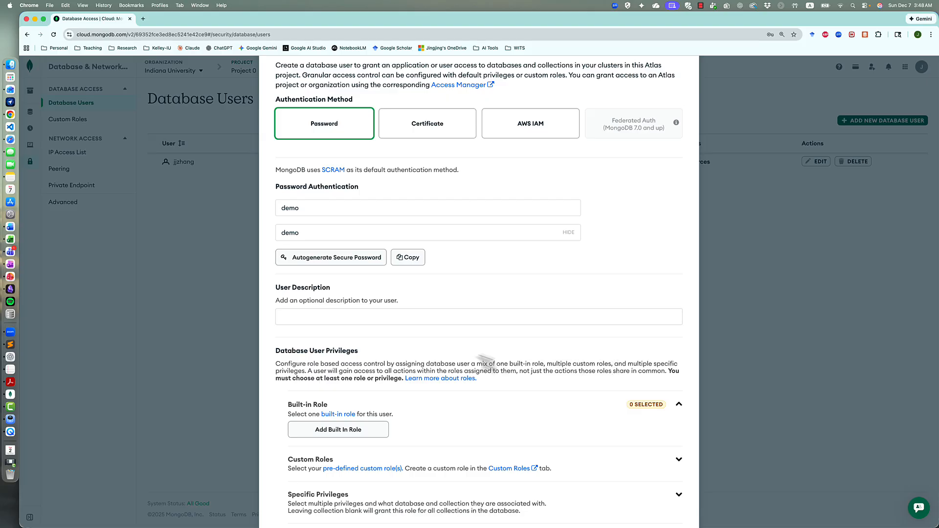
scroll(556, 303, down, 1)
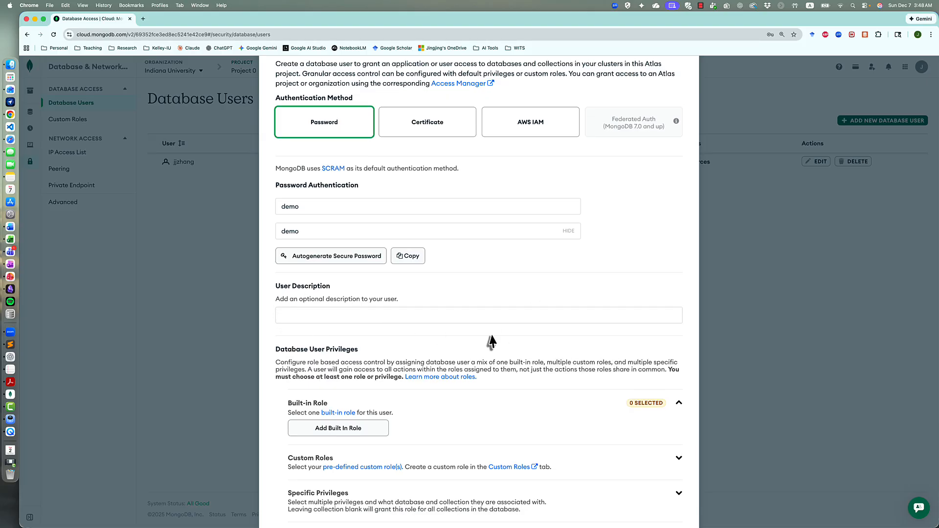
scroll(492, 341, down, 3)
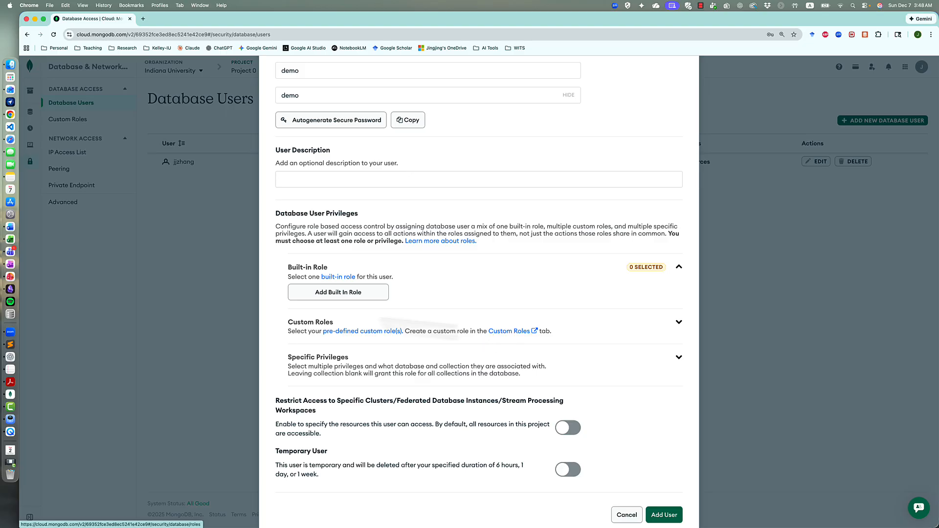
Grant the built-in Read and write to any database role and add the user
click(335, 299)
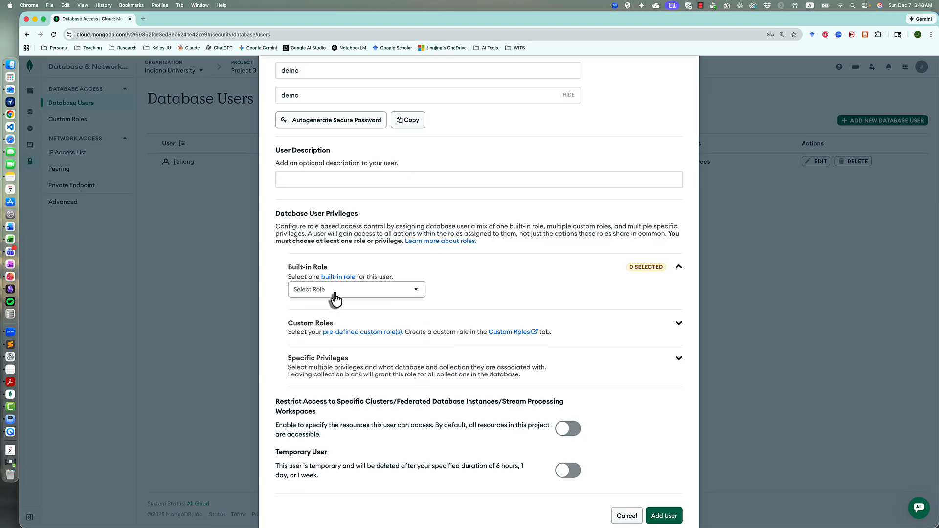
click(416, 295)
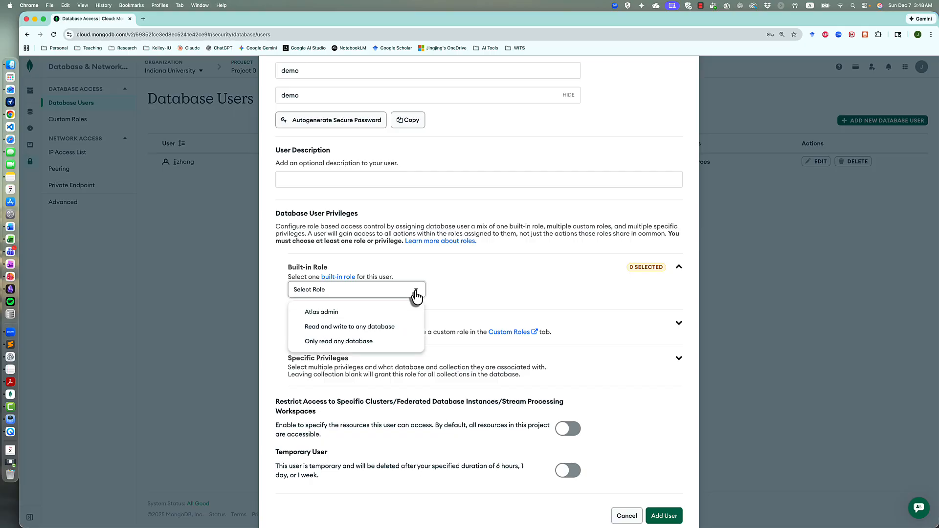
click(361, 330)
scroll(538, 295, down, 1)
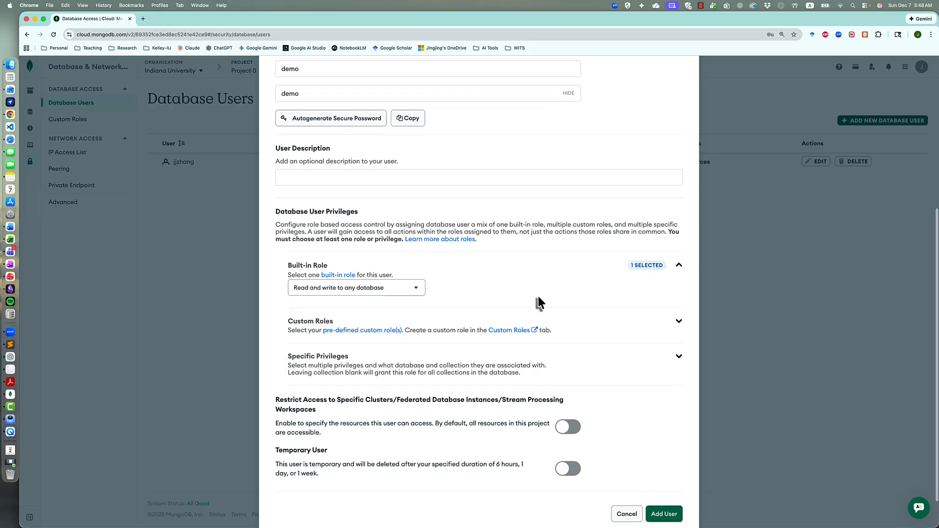
scroll(538, 295, down, 2)
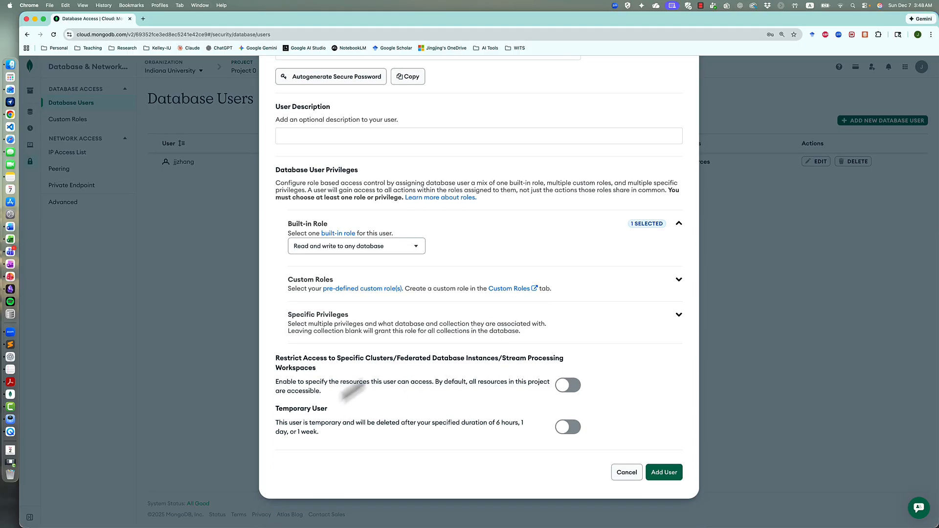
click(668, 478)
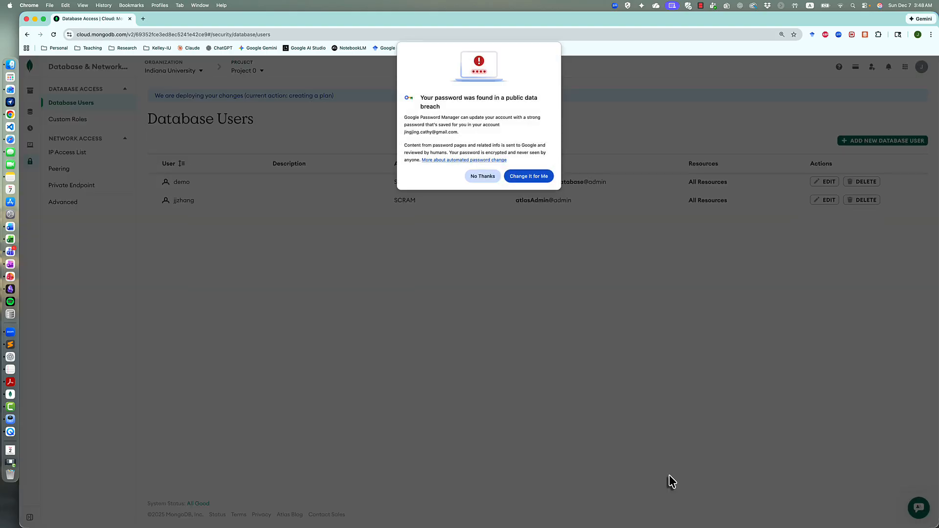
click(482, 177)
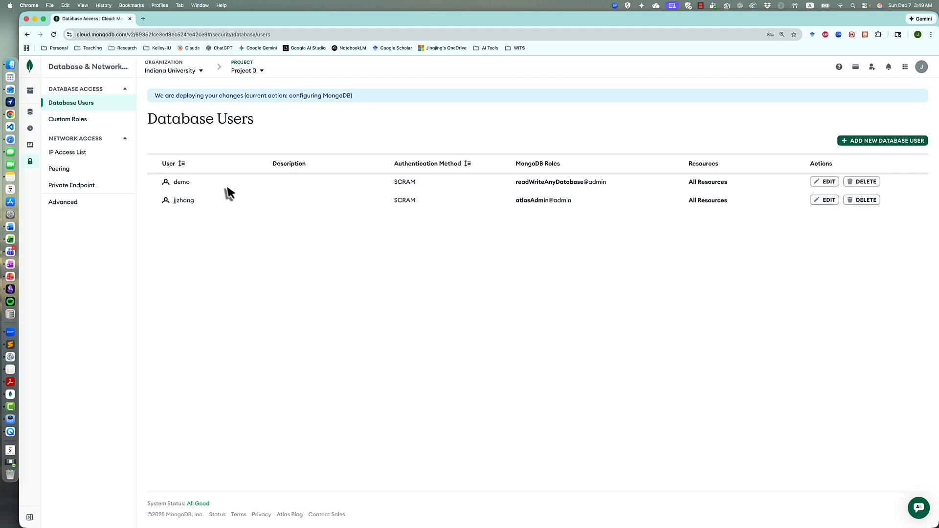
drag(173, 182, 191, 185)
drag(514, 183, 581, 185)
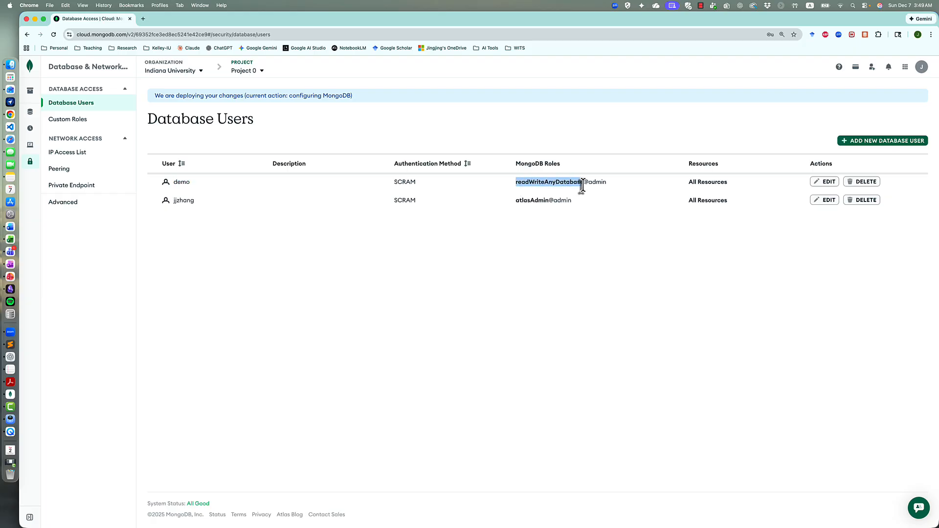
click(532, 292)
drag(516, 201, 546, 224)
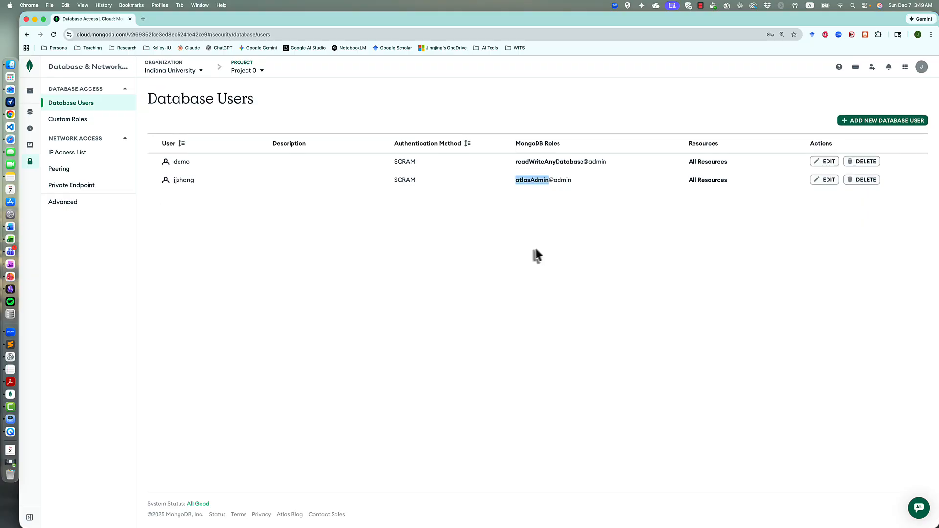
click(521, 252)
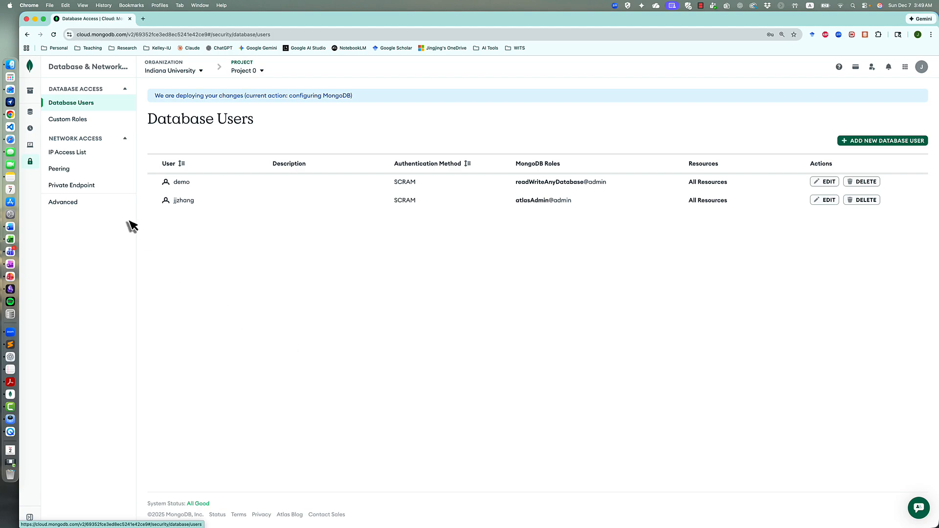
Show the IP Access List and highlight the single current-IP entry
click(73, 153)
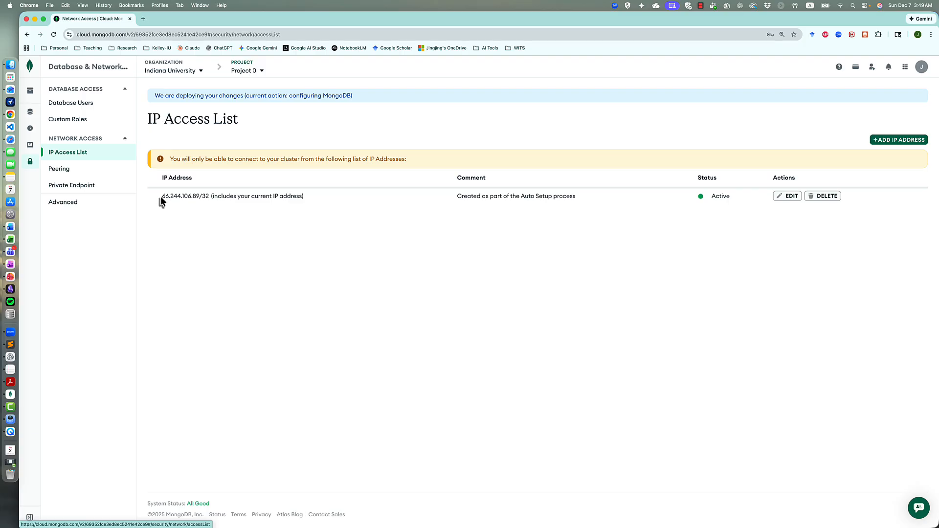
drag(161, 196, 207, 199)
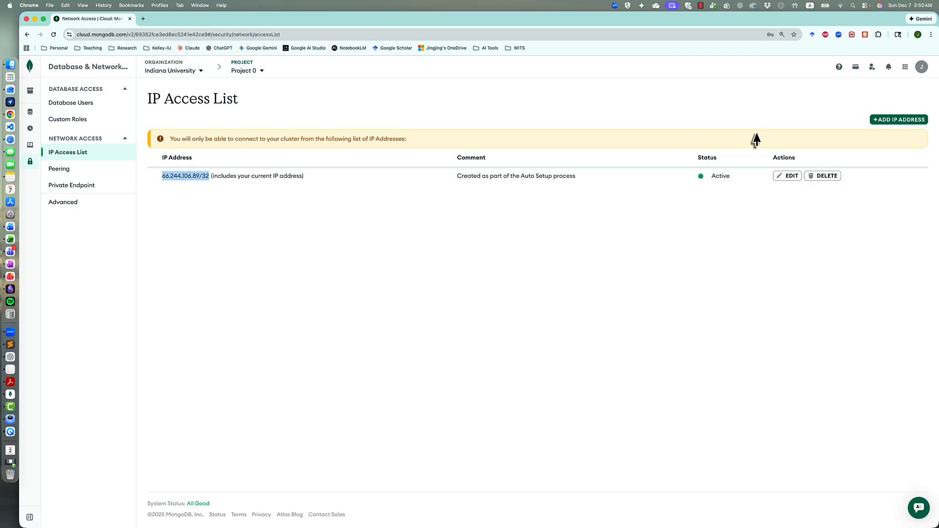
Add a permanent 0.0.0.0/0 allow-access-from-anywhere IP entry, leaving the temporary option off
click(900, 126)
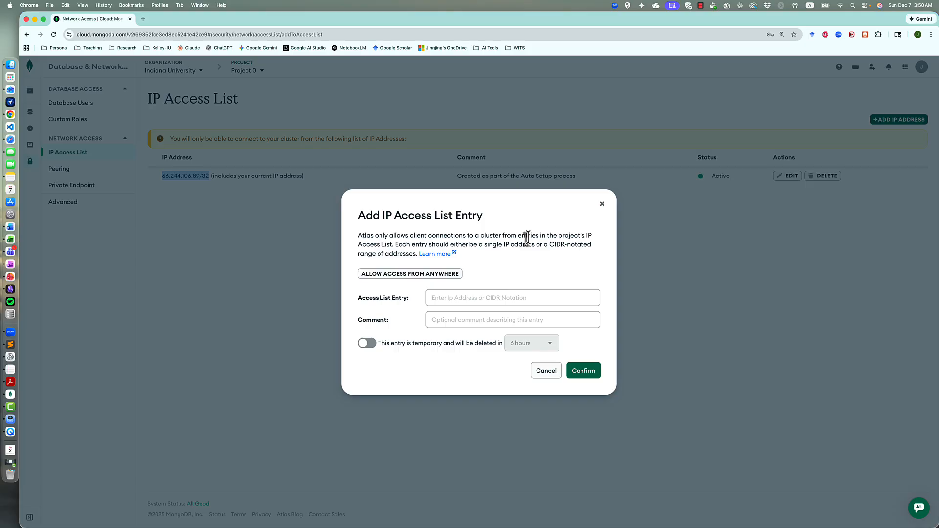
click(412, 276)
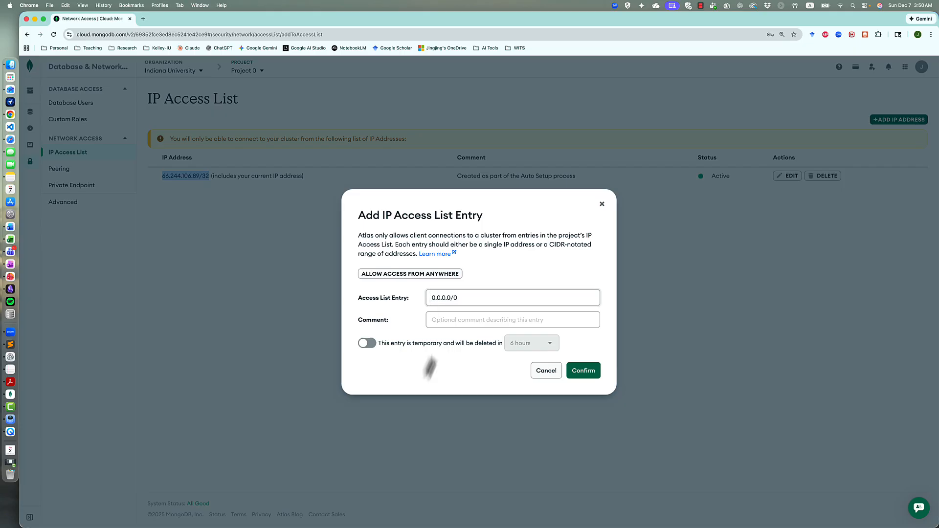
click(370, 346)
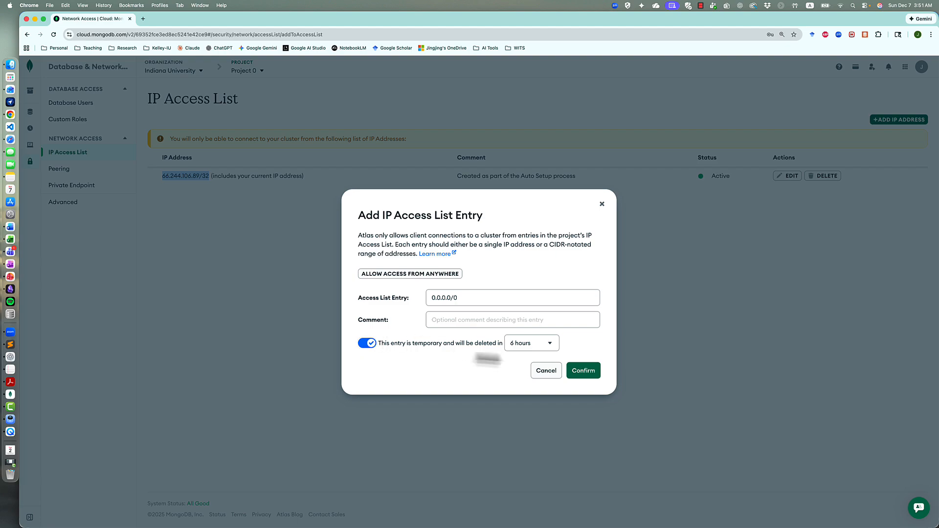
click(541, 346)
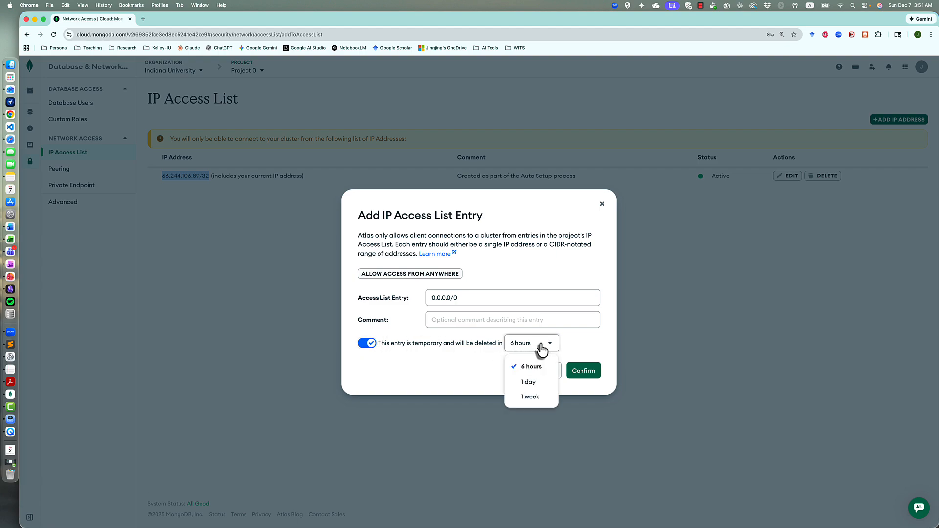
click(402, 357)
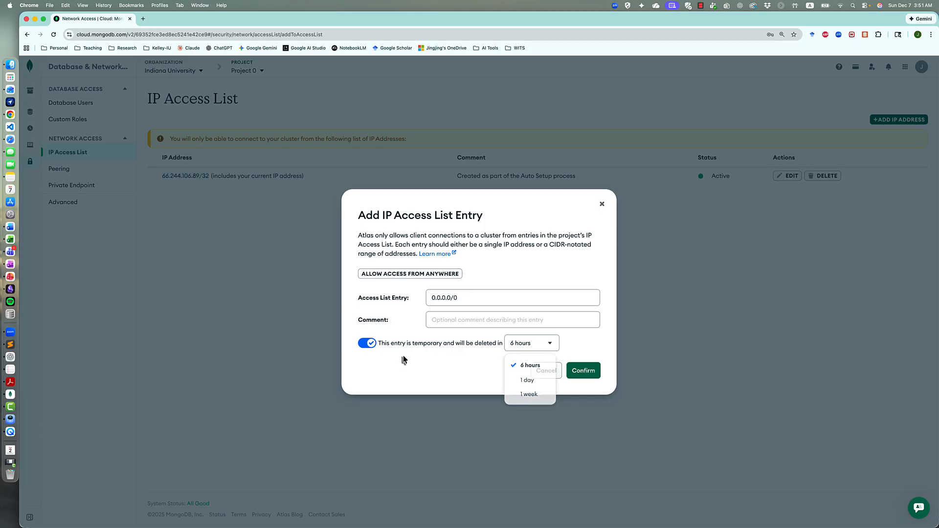
click(367, 344)
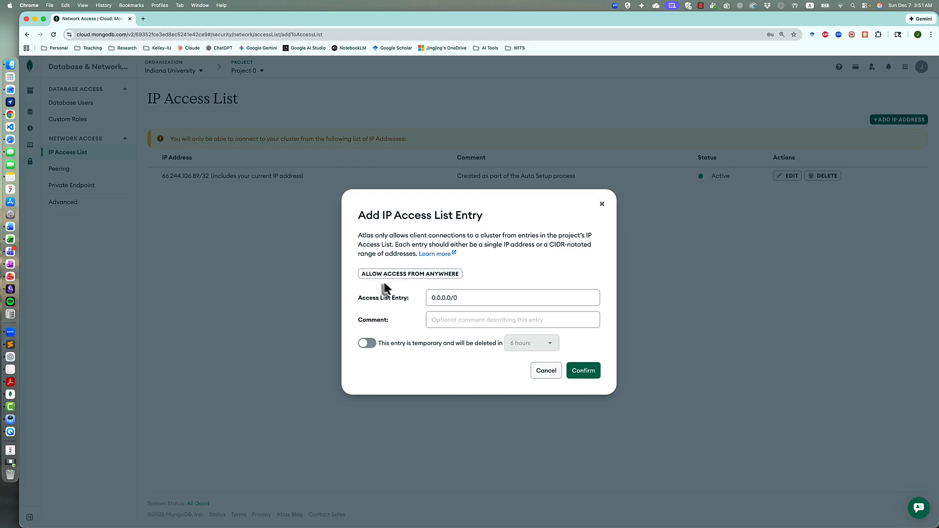
click(584, 372)
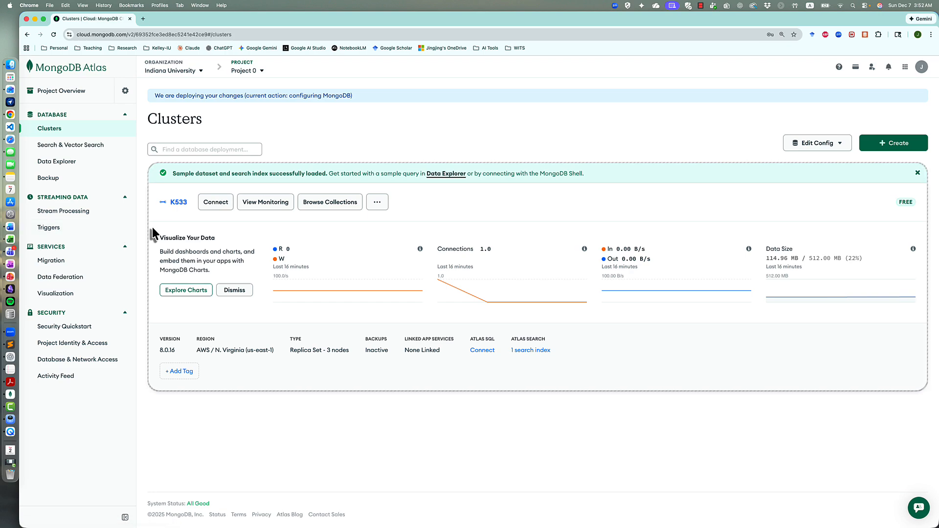
Choose Compass in K533's Connect dialog and select its connection string
click(218, 209)
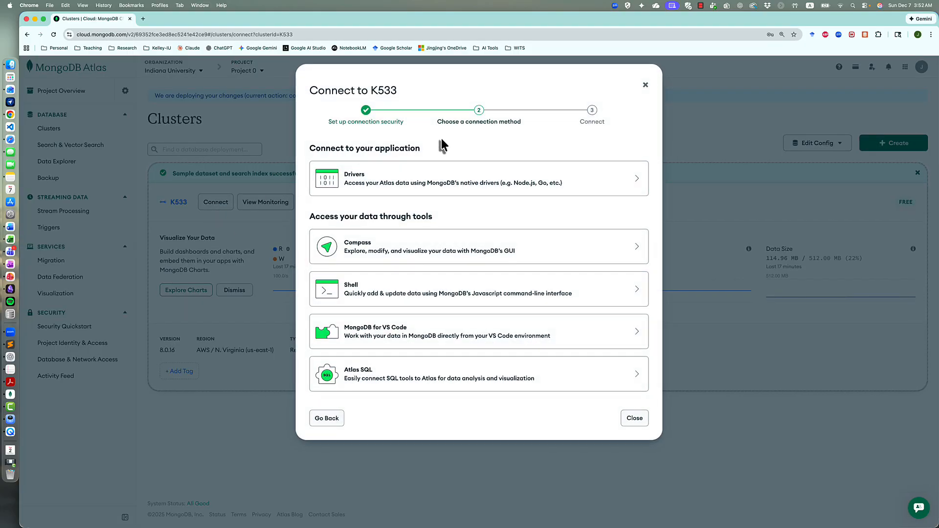
click(518, 256)
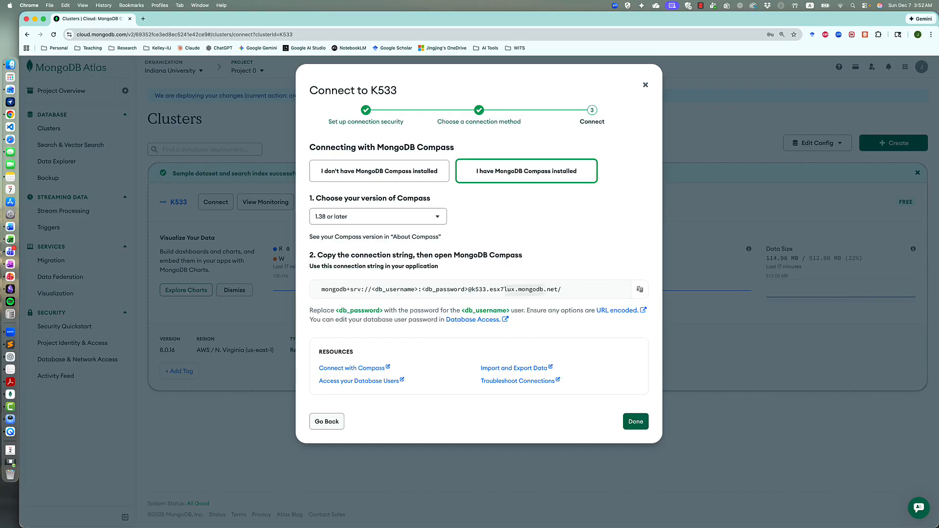
drag(562, 289, 272, 297)
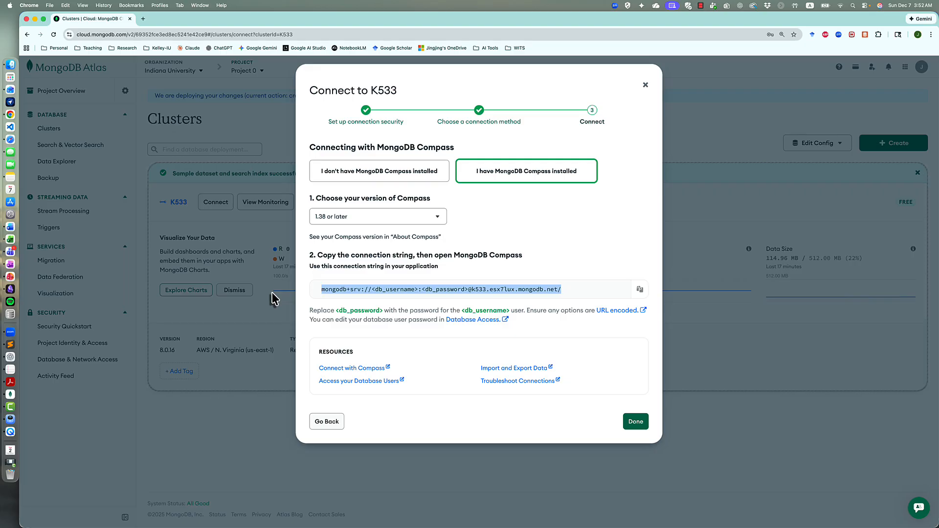
Copy the K533 connection string and clear the default localhost:27017 URI in a new Compass connection
click(640, 292)
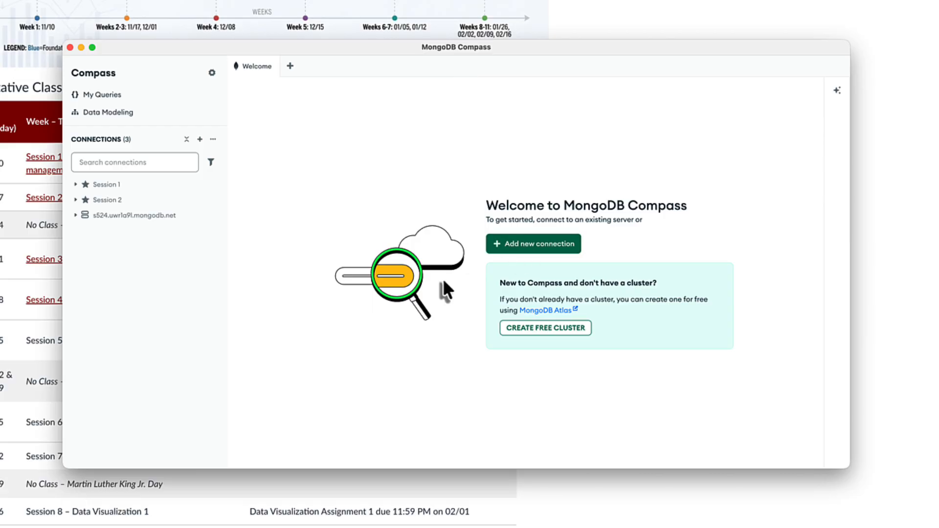
click(520, 250)
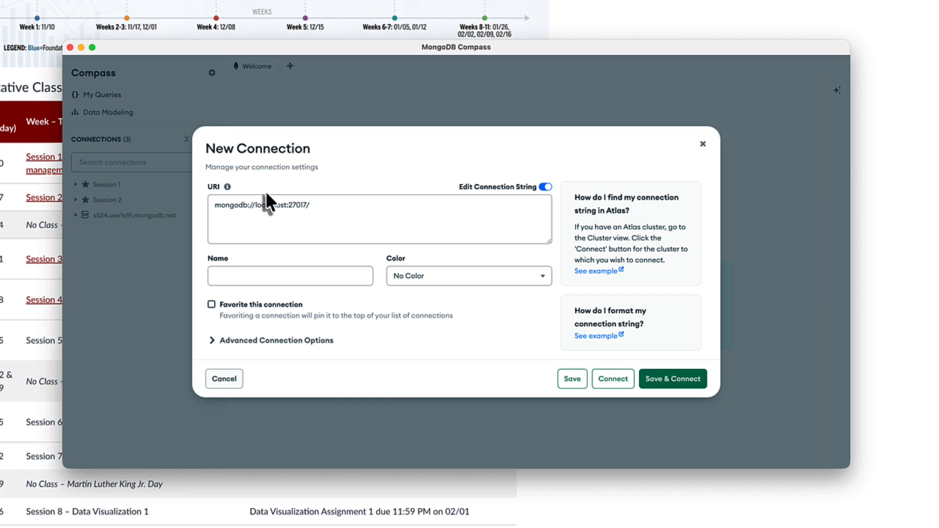
click(319, 208)
key(BackSpace)
key(super+a)
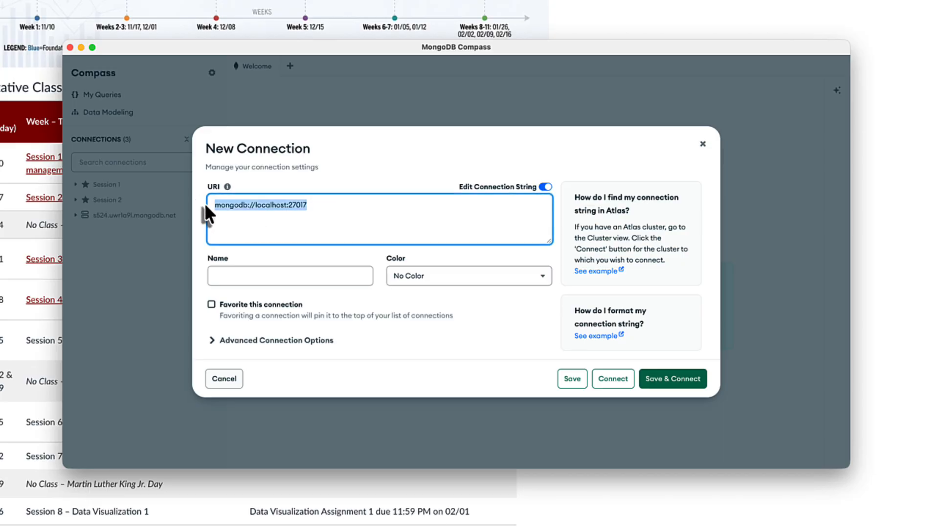
key(BackSpace)
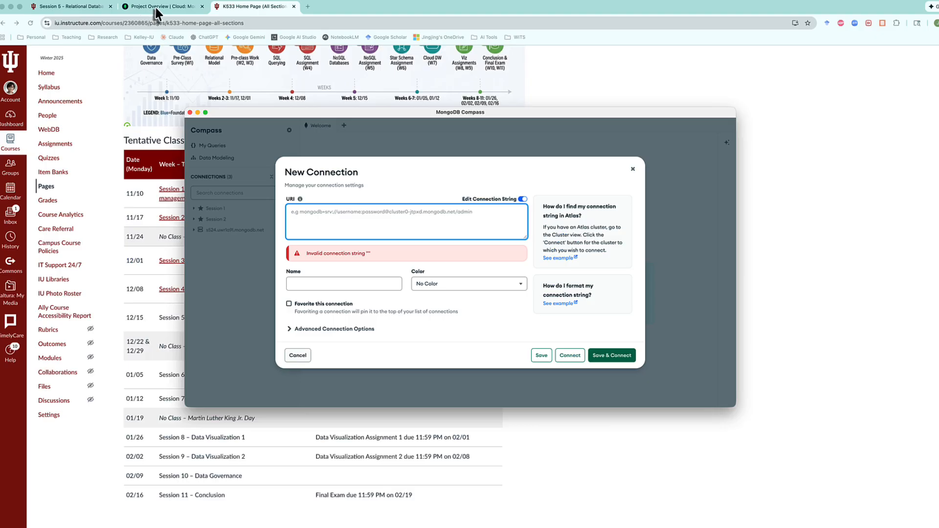
Recopy K533's Compass connection string from the Atlas project overview and return to Compass
click(155, 13)
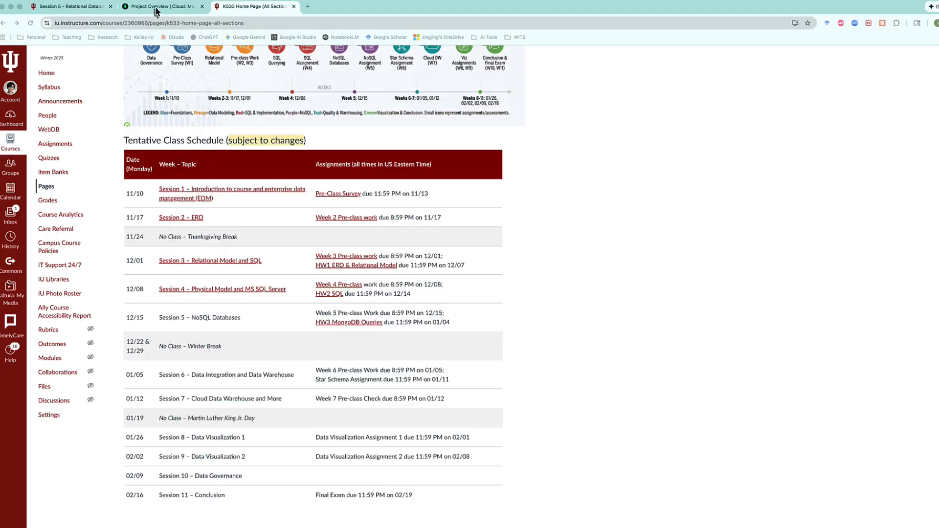
click(156, 13)
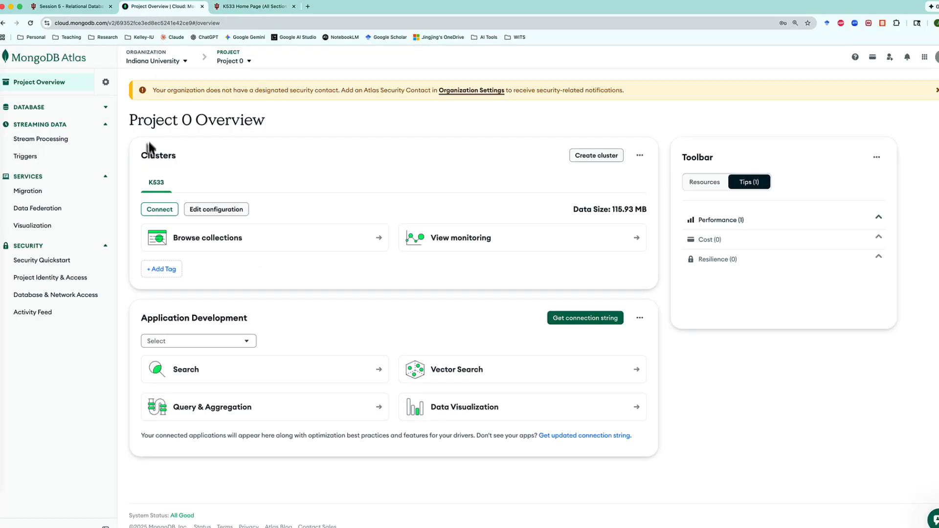
click(161, 210)
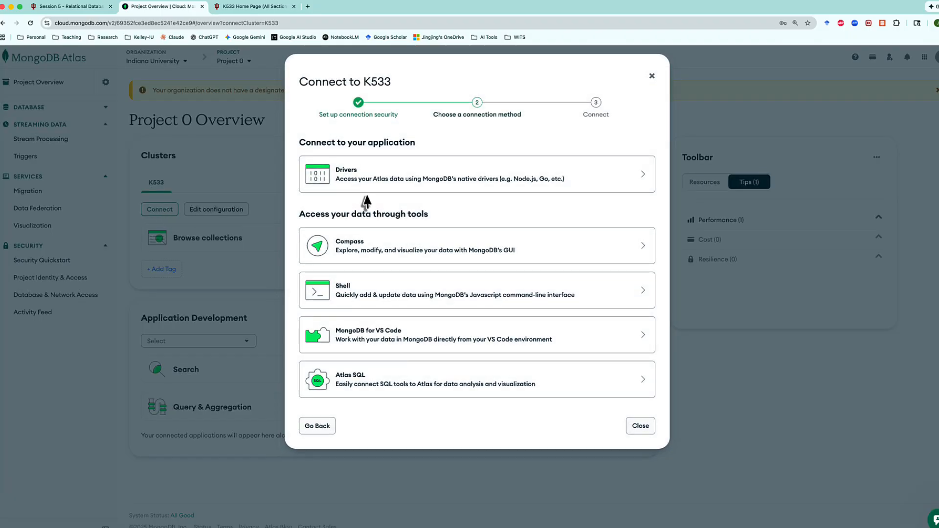
click(441, 251)
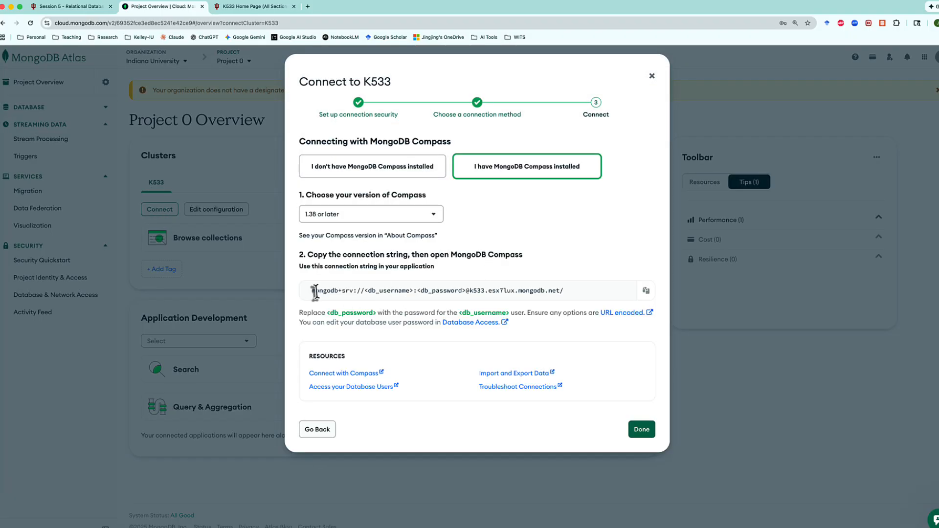
click(645, 291)
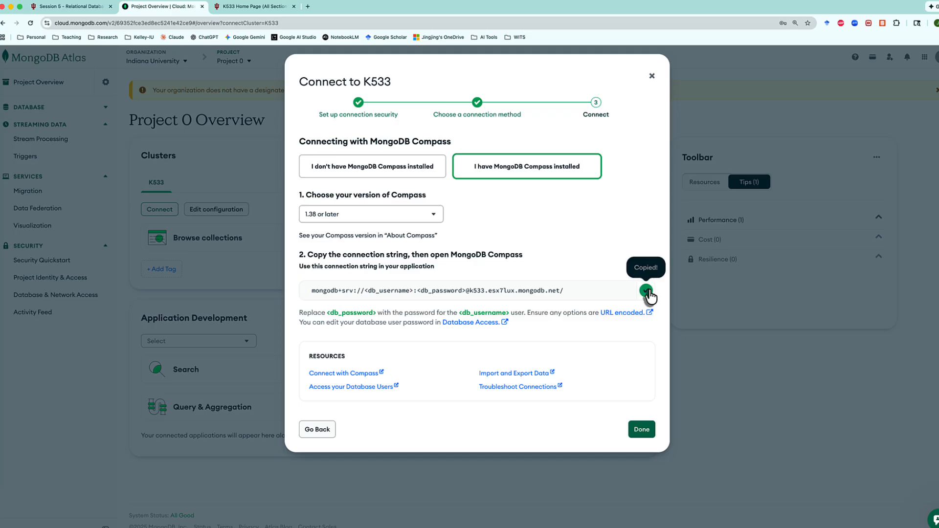
click(7, 421)
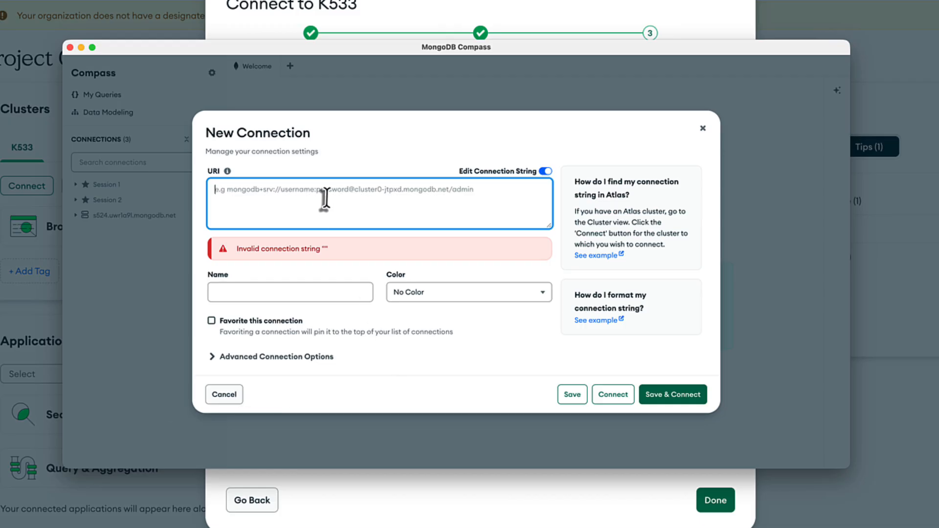
Paste the K533 mongodb+srv URI and replace its placeholders with the demo user's credentials
key(super+v)
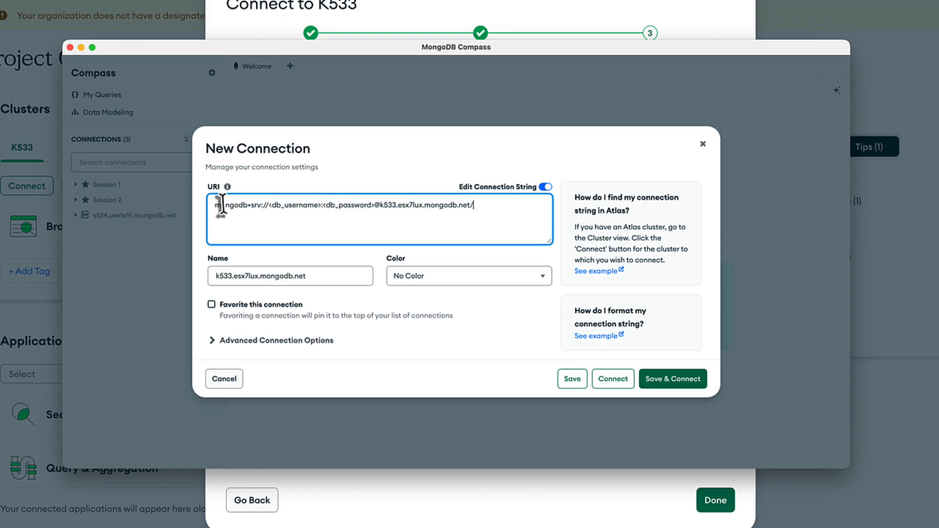
drag(380, 204, 468, 205)
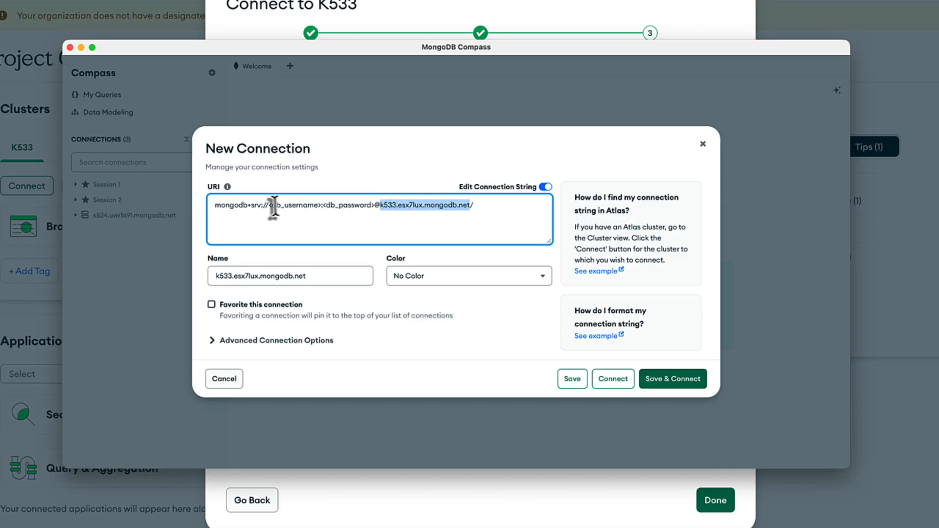
drag(268, 204, 321, 206)
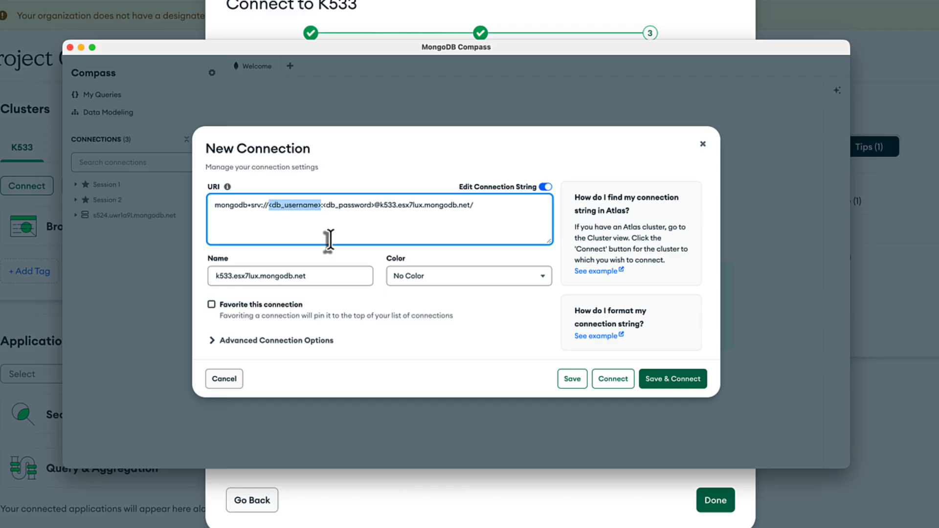
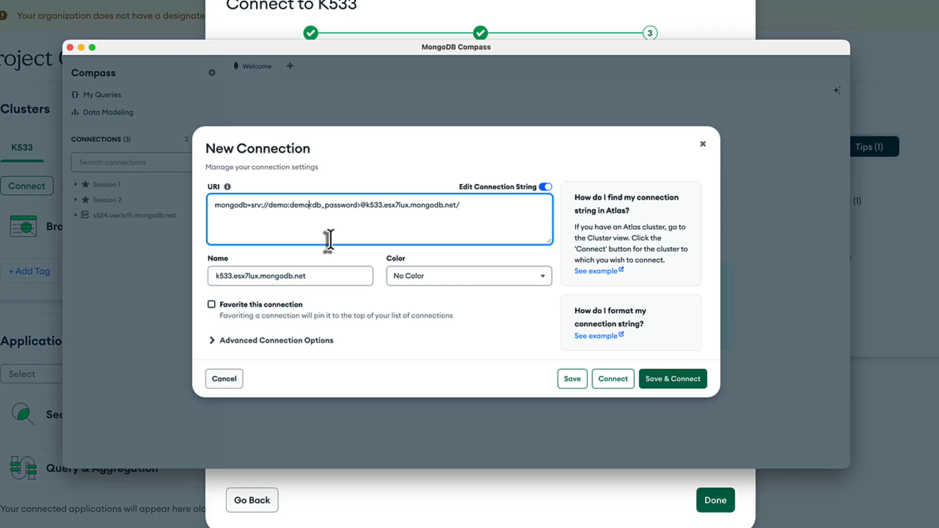
key(shift+Right)
key(shift+Right)
key(shift+Right)
key(shift+Right)
key(shift+Right)
key(shift+Right)
key(shift+Right)
key(shift+Right)
key(shift+Right)
key(shift+Right)
key(shift+Right)
key(shift+Right)
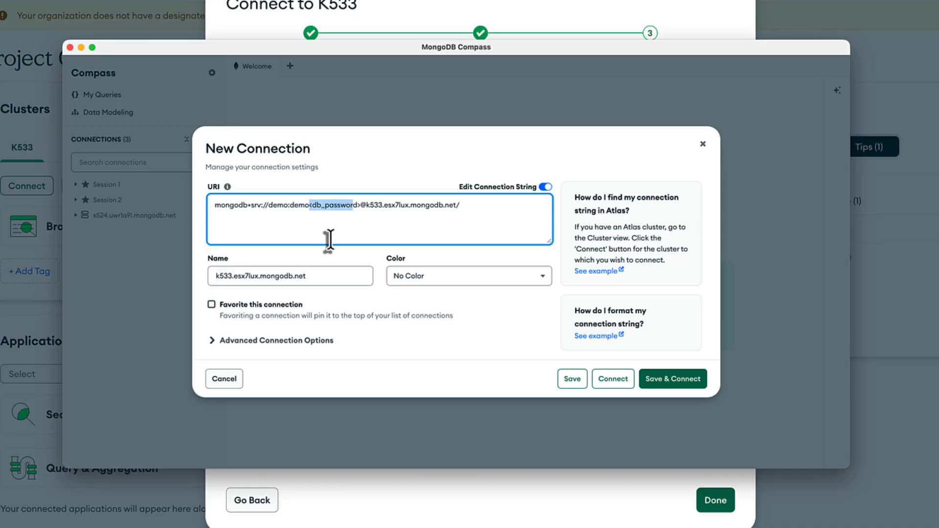
key(BackSpace)
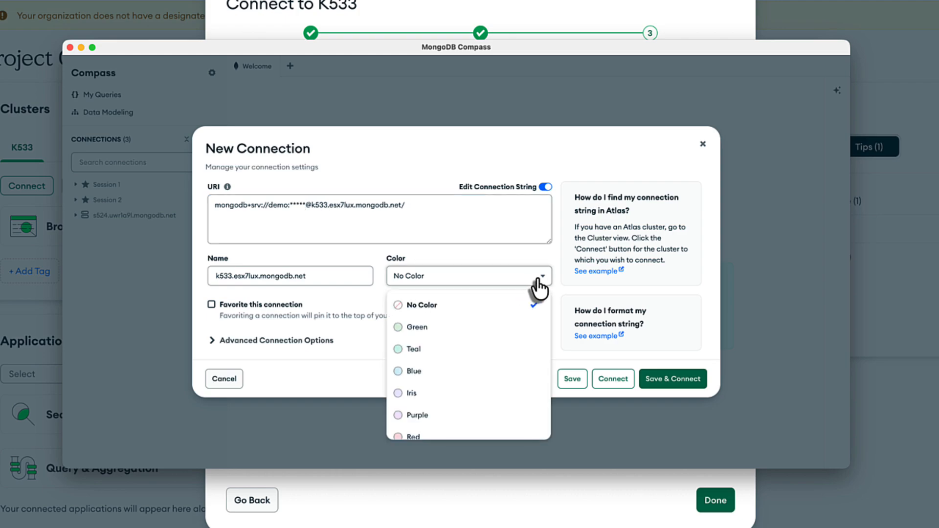
Keep the connection colour as No Color and expand Advanced Connection Options
click(538, 280)
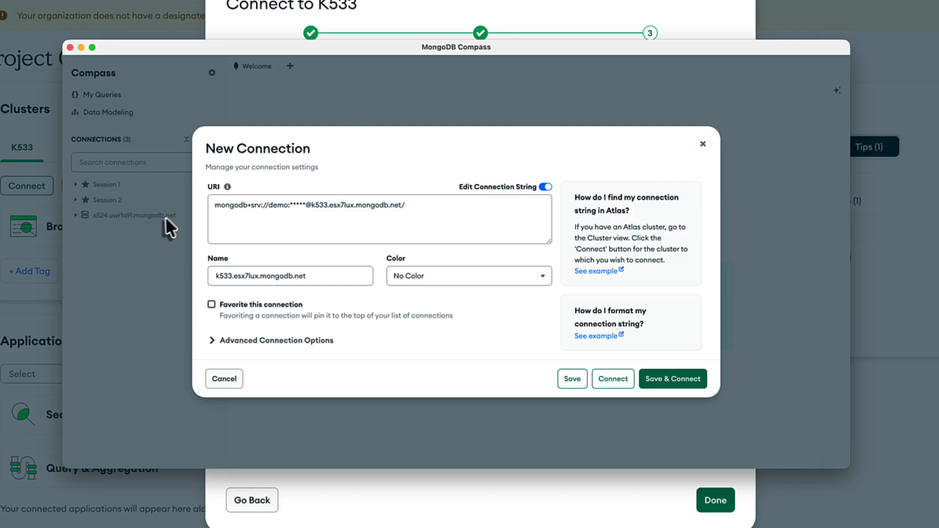
click(212, 341)
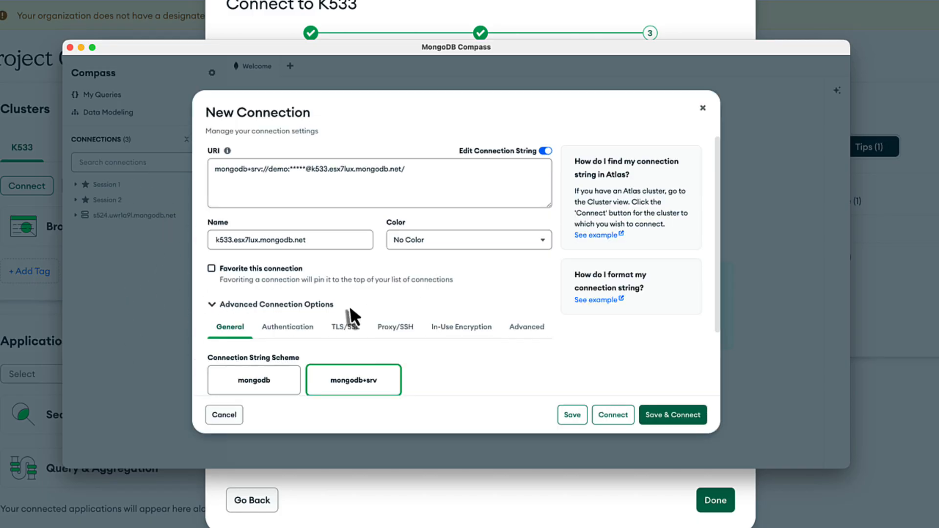
scroll(381, 342, down, 3)
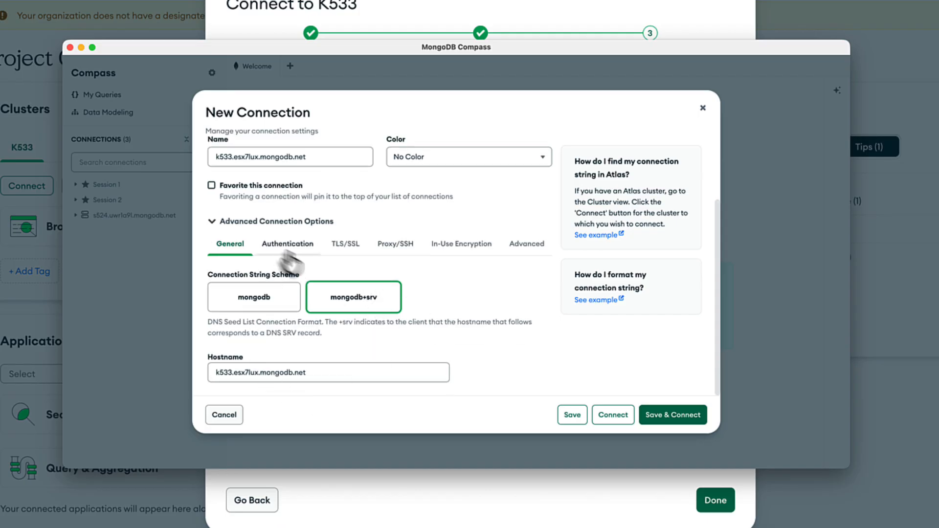
scroll(539, 321, up, 3)
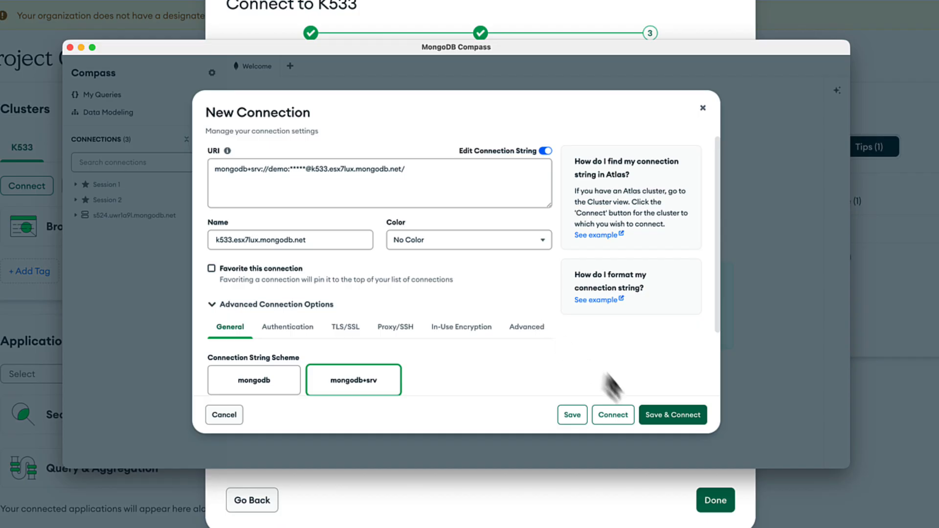
Connect to k533, expand admin, local and sample_mflix, and browse the movies and theaters collections
click(664, 416)
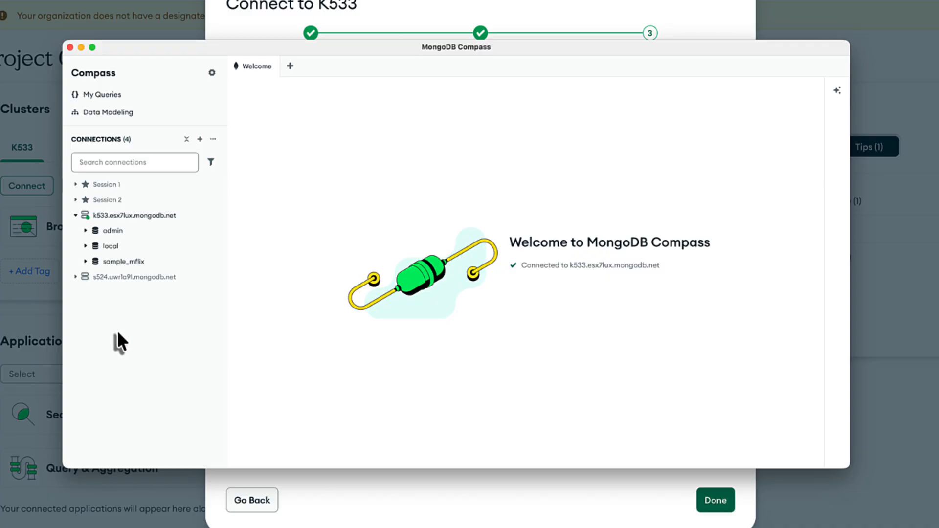
click(122, 215)
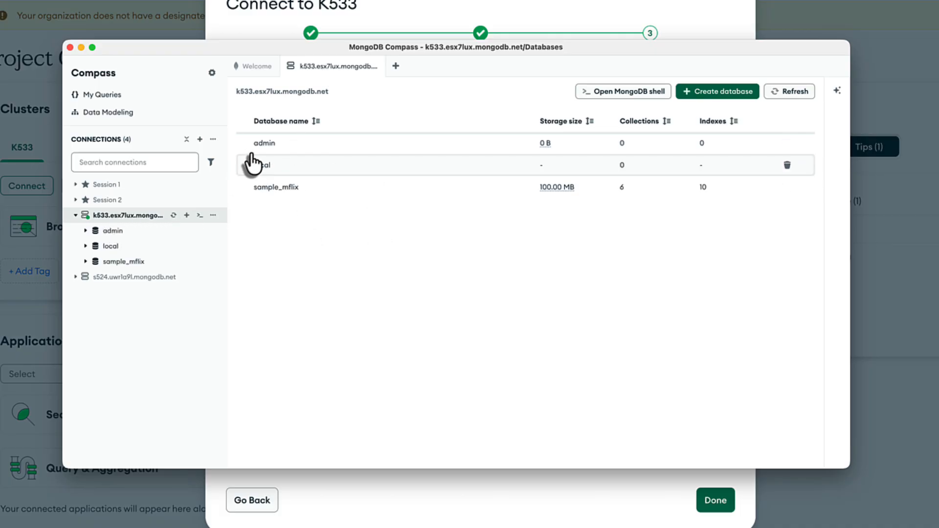
click(86, 230)
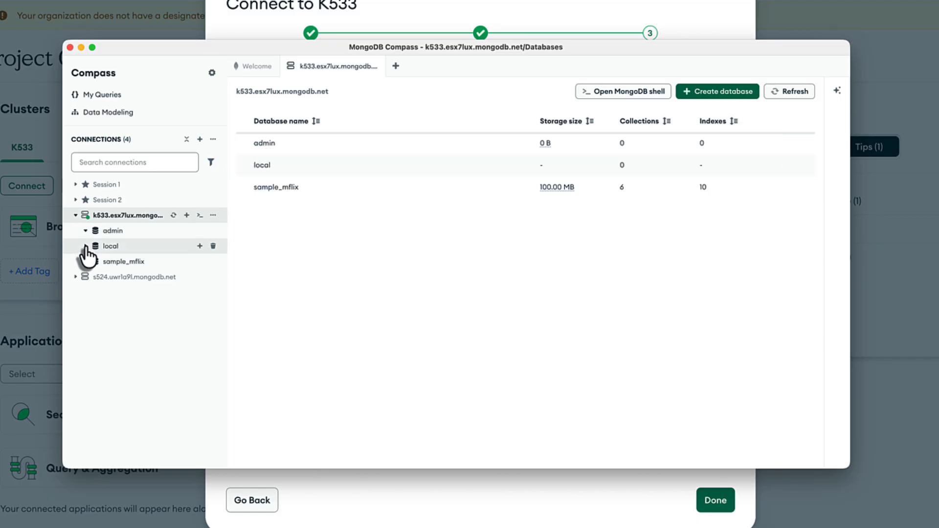
click(85, 246)
click(85, 276)
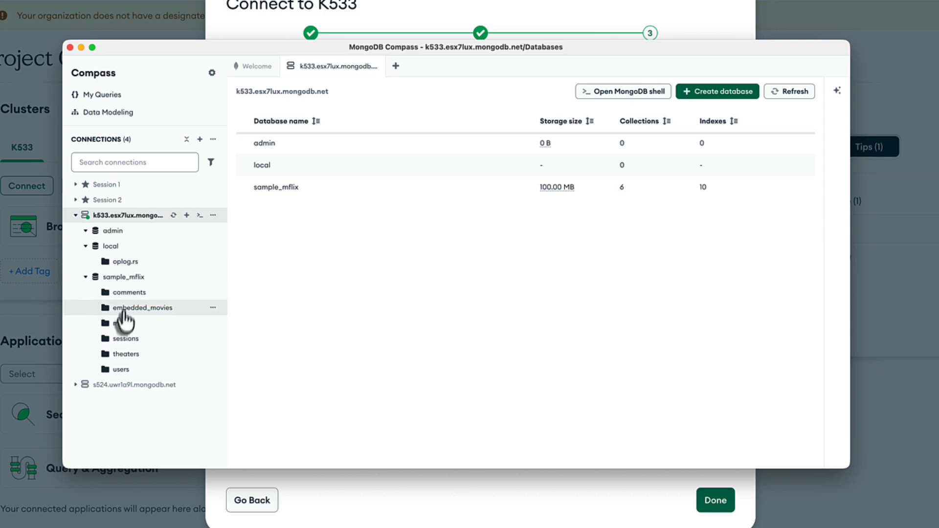
click(124, 323)
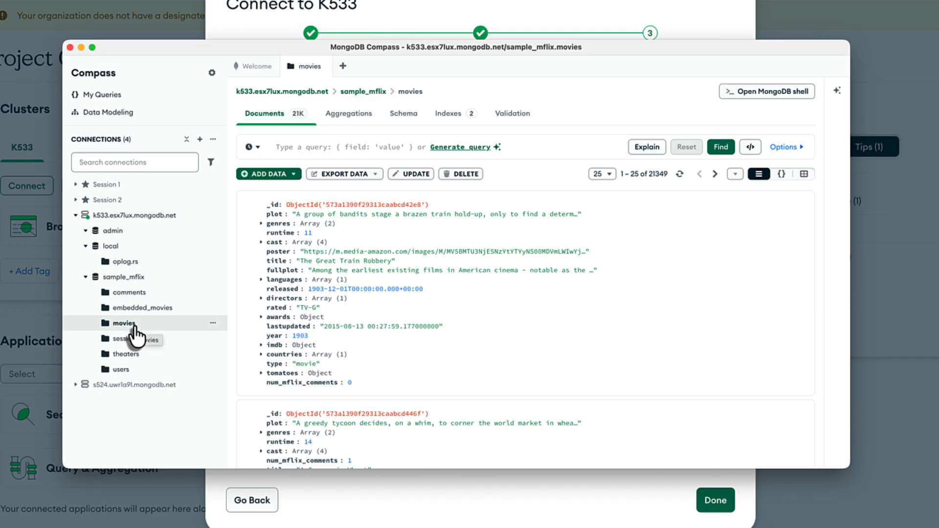
click(145, 355)
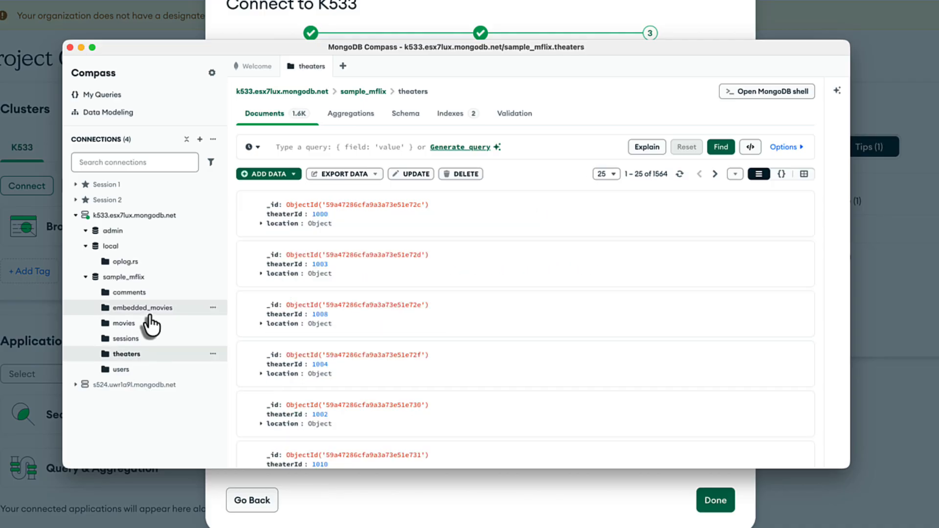
click(139, 218)
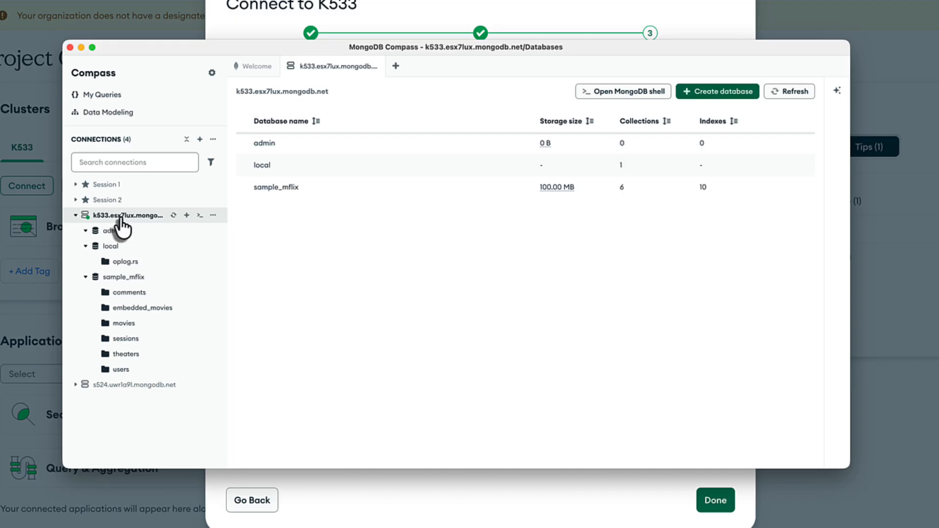
Create the MongoDB_lab database with a first collection named Restaurants
click(729, 90)
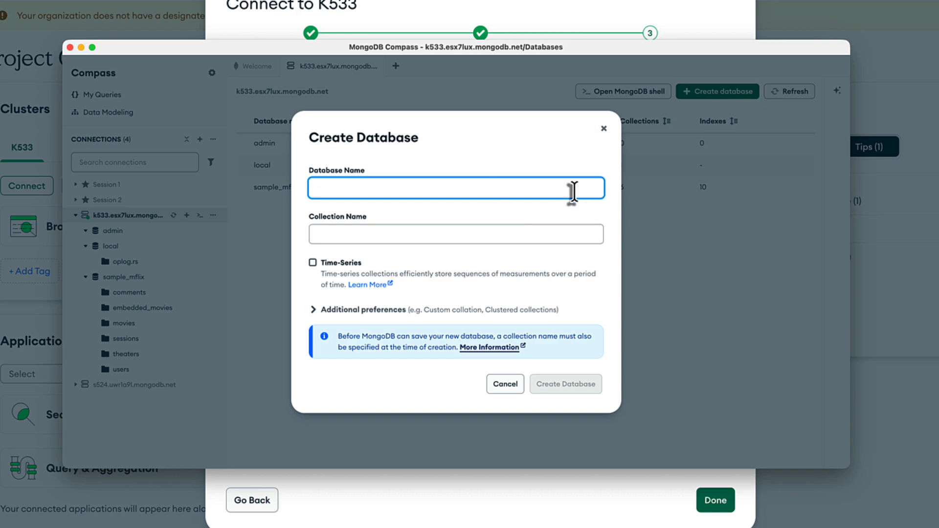
text(MongoDB_lab)
click(510, 233)
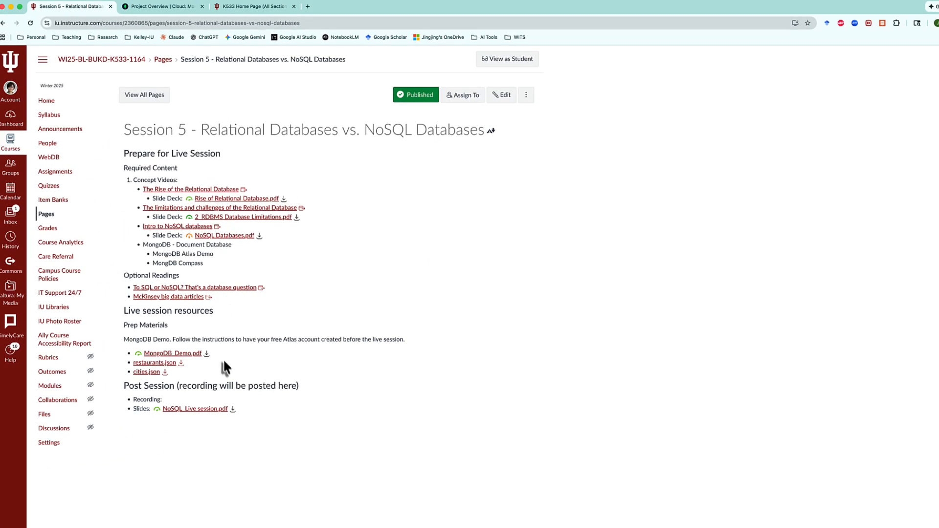
drag(157, 365, 139, 375)
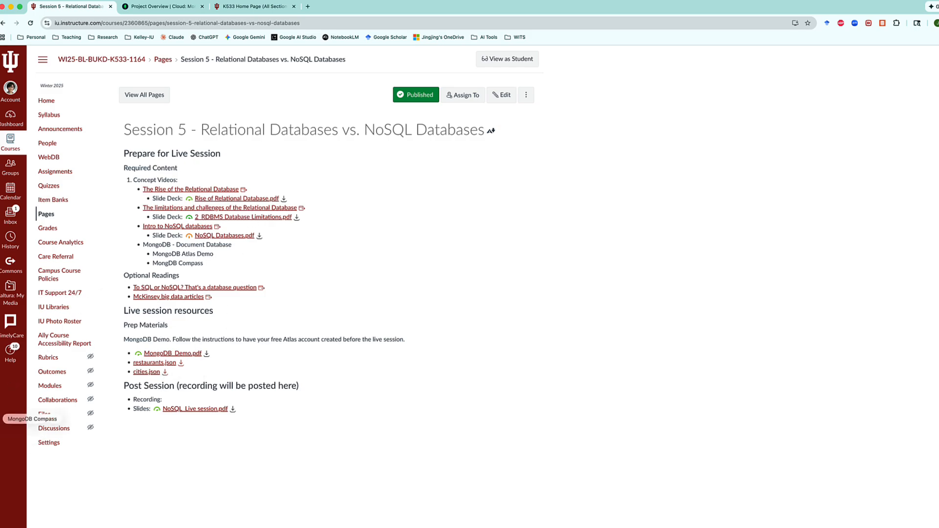
click(2, 420)
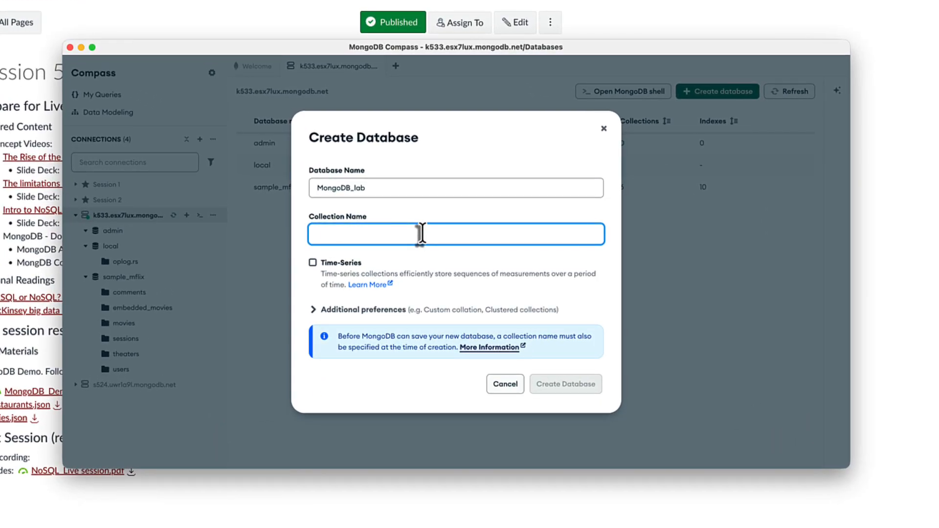
text(Restau)
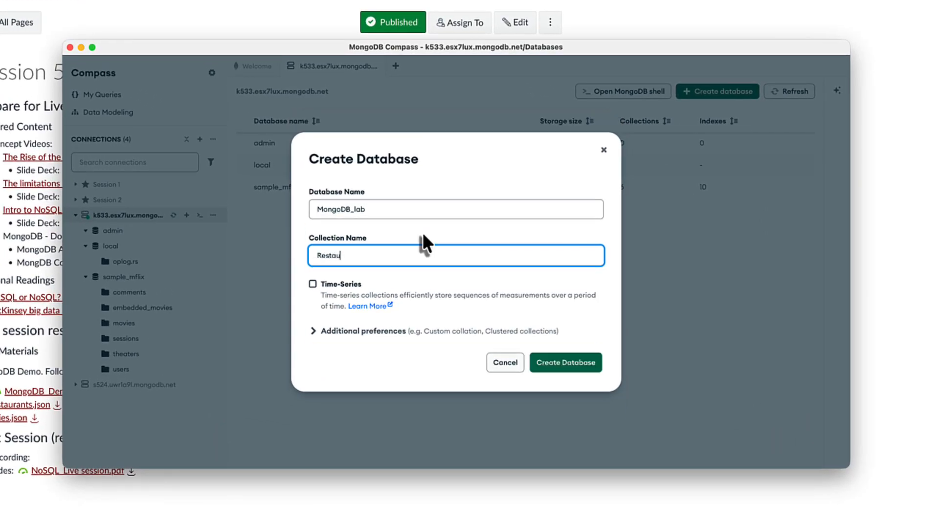
text(rants)
click(576, 364)
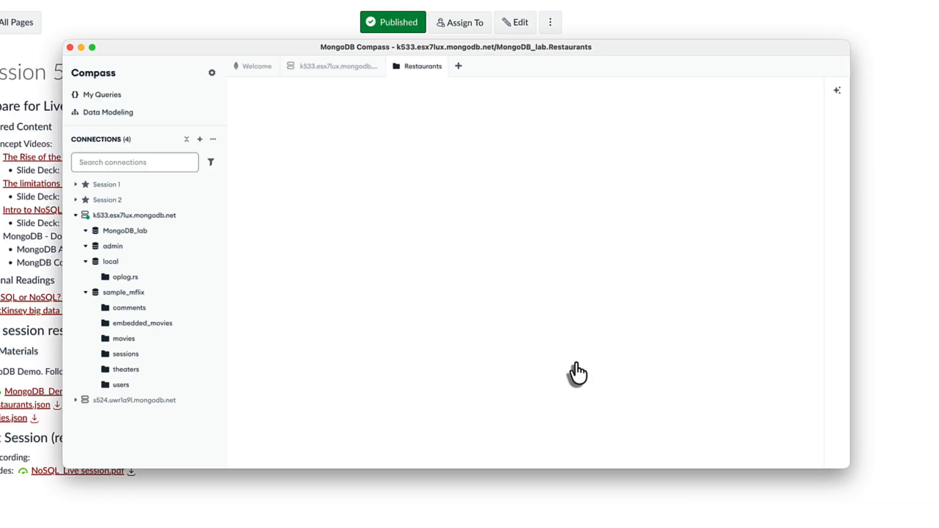
Maximize Compass, collapse local and sample_mflix, and open MongoDB_lab's empty Restaurants collection
double_click(555, 49)
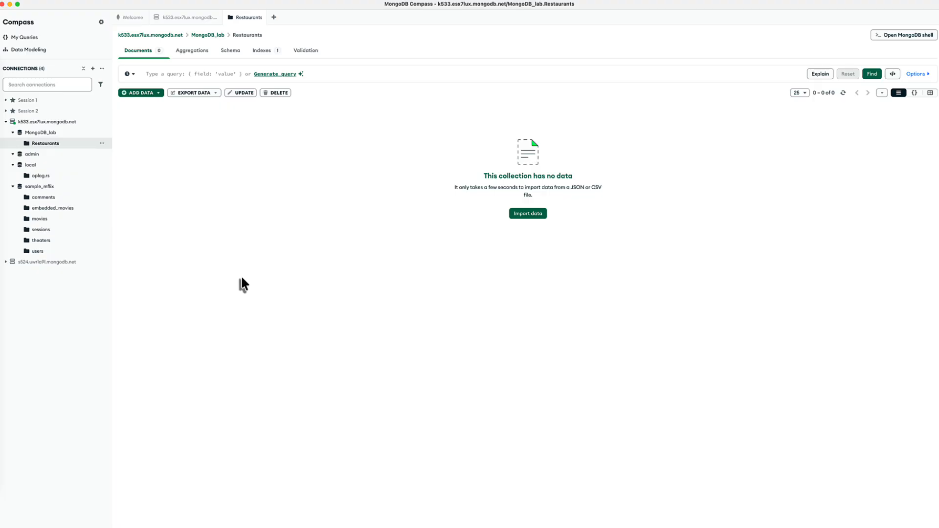
click(13, 165)
click(13, 176)
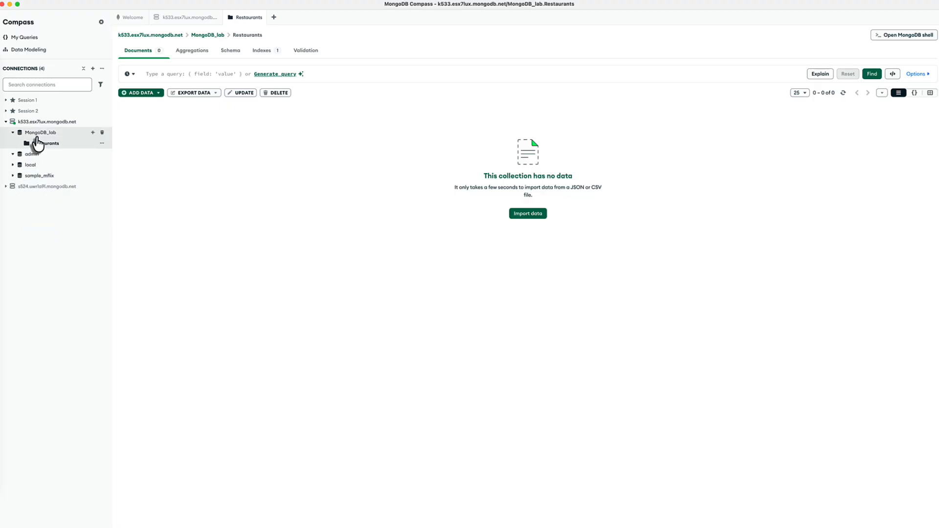
click(38, 136)
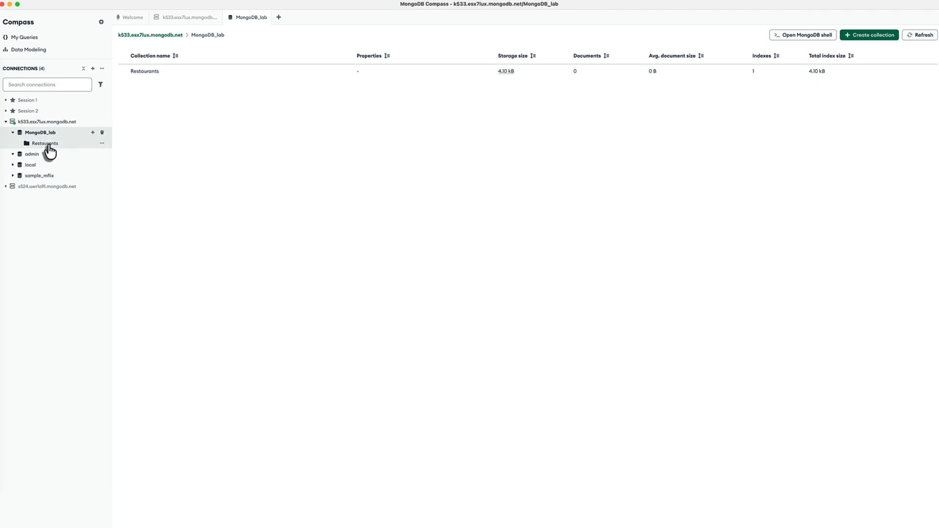
click(49, 146)
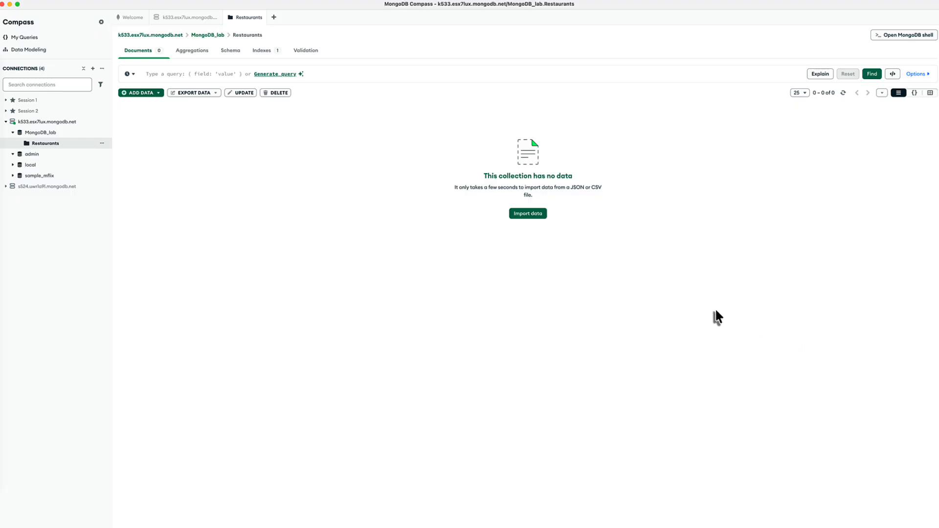
Import restaurants.json into MongoDB_lab.Restaurants, loading 517 documents
click(529, 215)
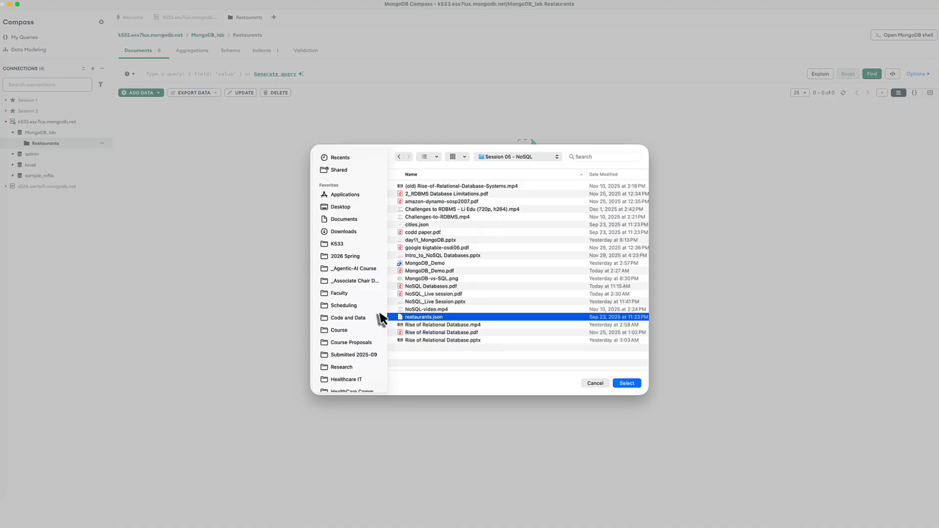
click(630, 383)
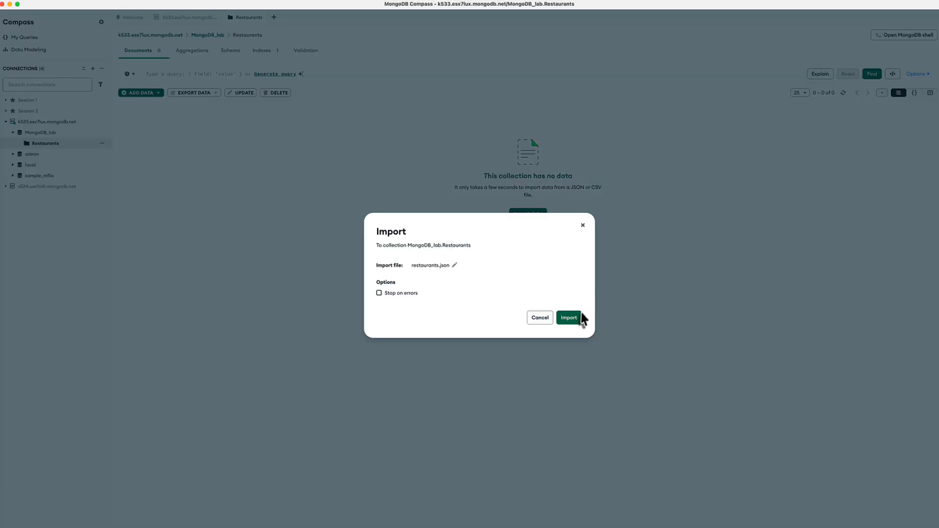
click(566, 324)
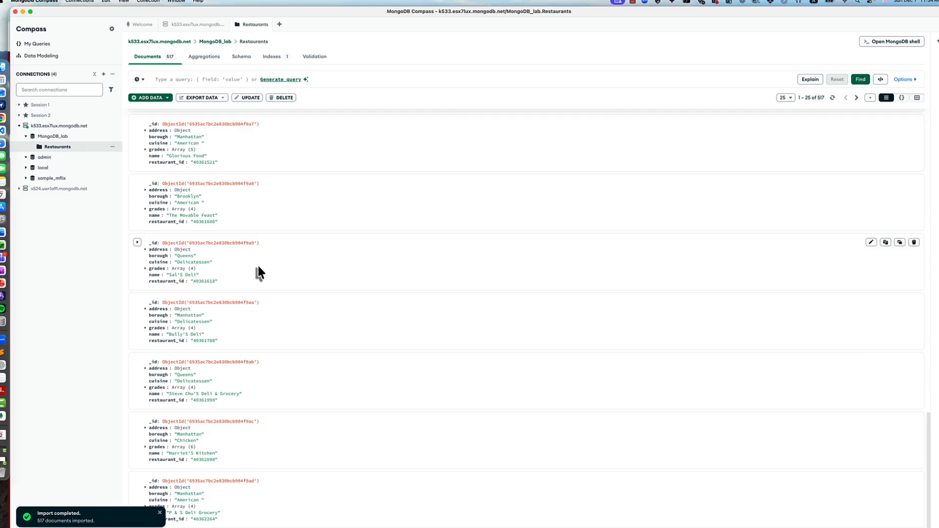
Expand the first restaurant's address, coordinates and its first three grades entries
scroll(421, 235, up, 10)
scroll(424, 225, up, 5)
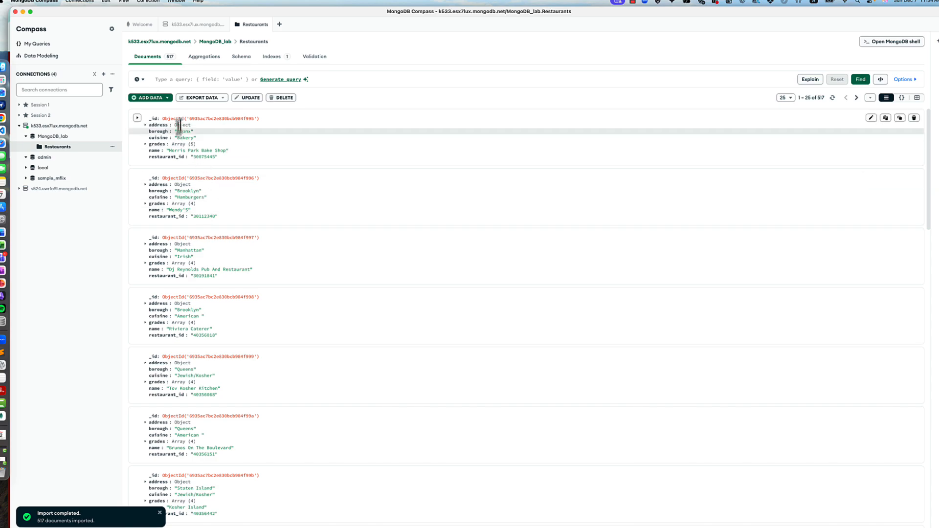
click(146, 126)
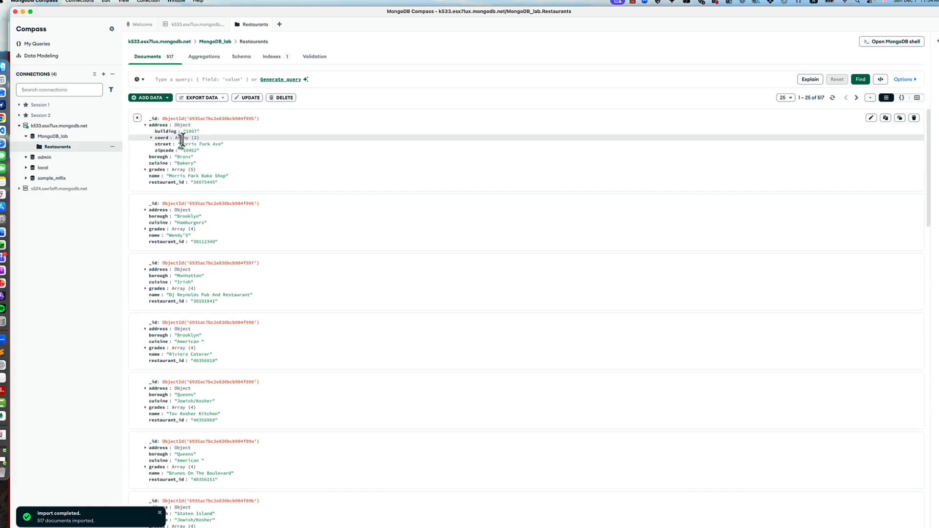
click(151, 138)
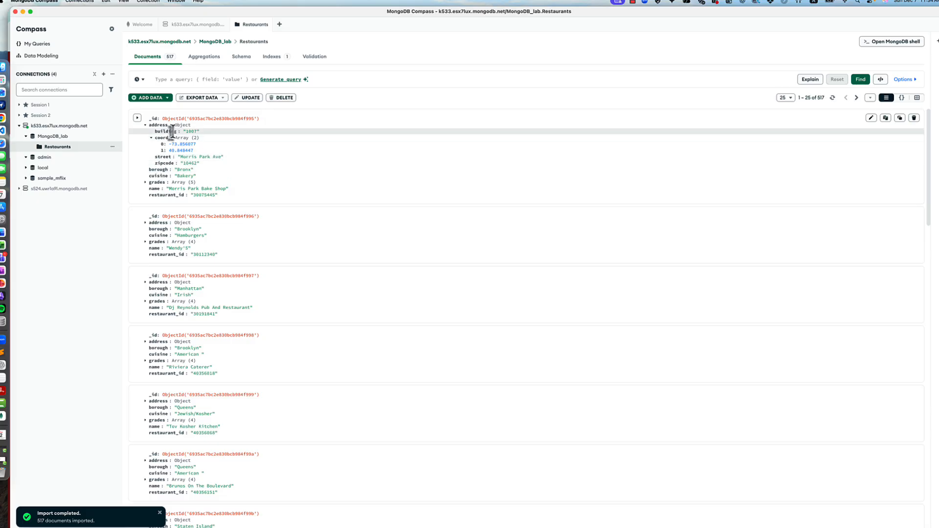
click(145, 183)
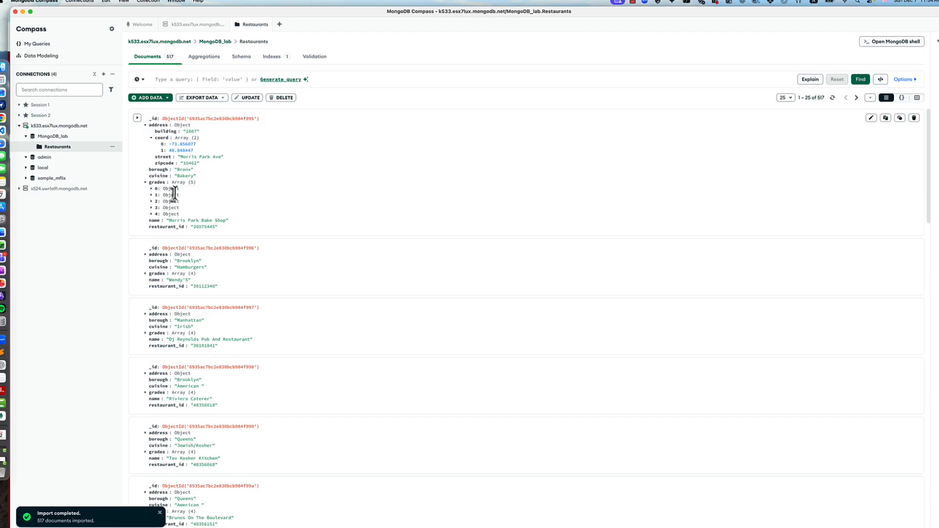
click(152, 189)
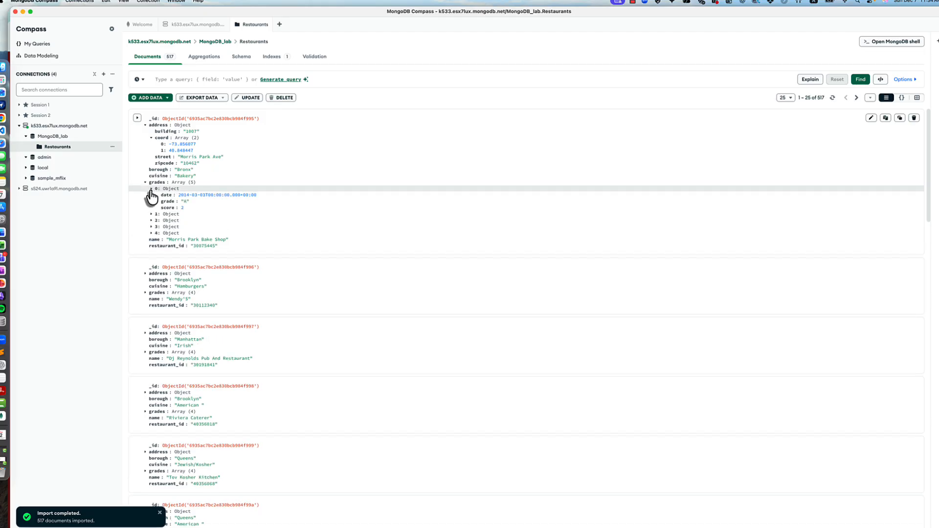
click(152, 214)
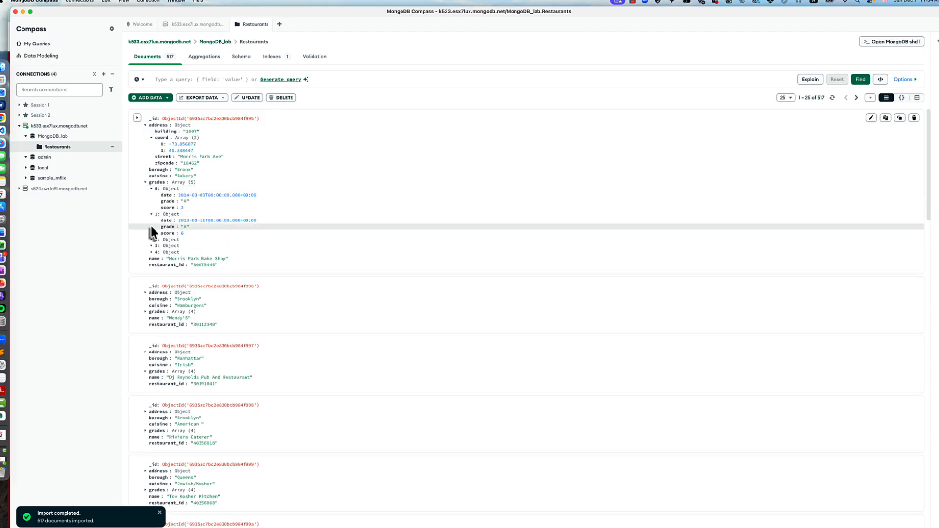
click(151, 240)
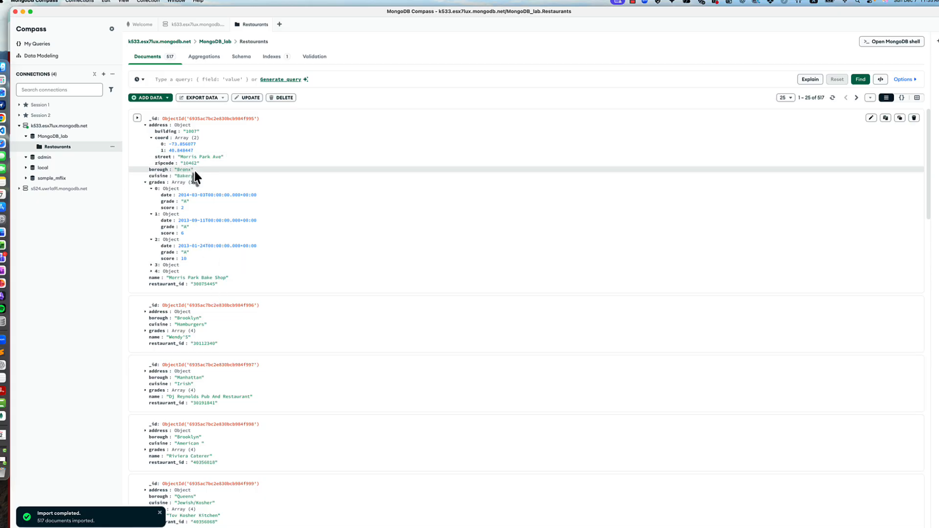
Toggle collapse/expand all on the Morris Park Bake Shop document, leaving it collapsed
drag(194, 171, 150, 171)
click(149, 171)
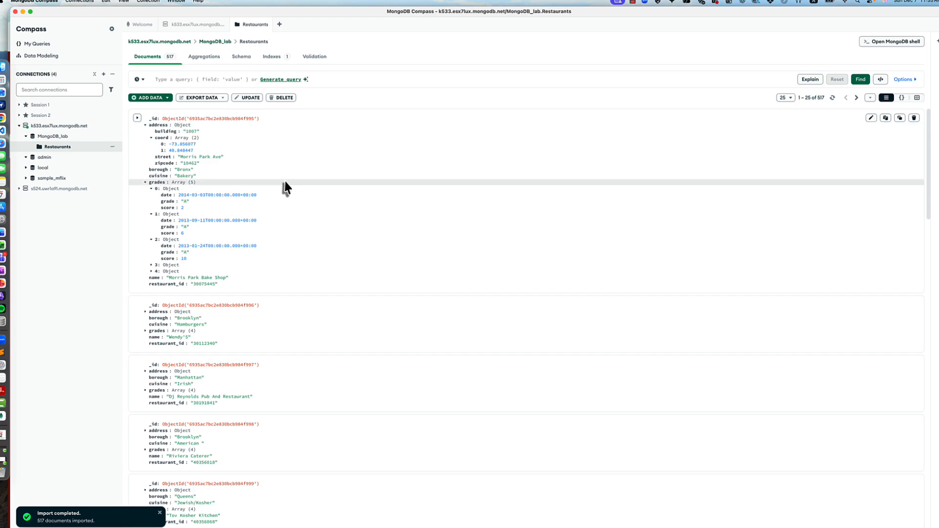
click(137, 118)
click(136, 118)
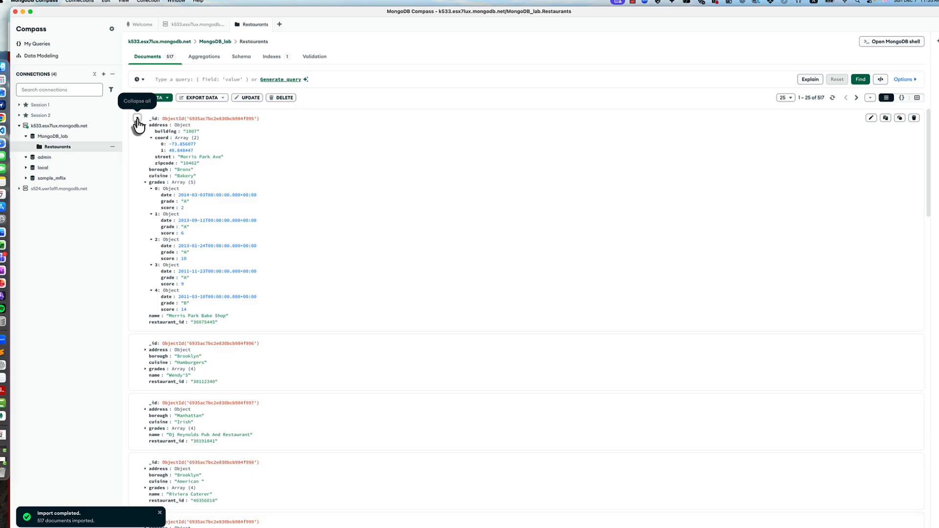
click(137, 119)
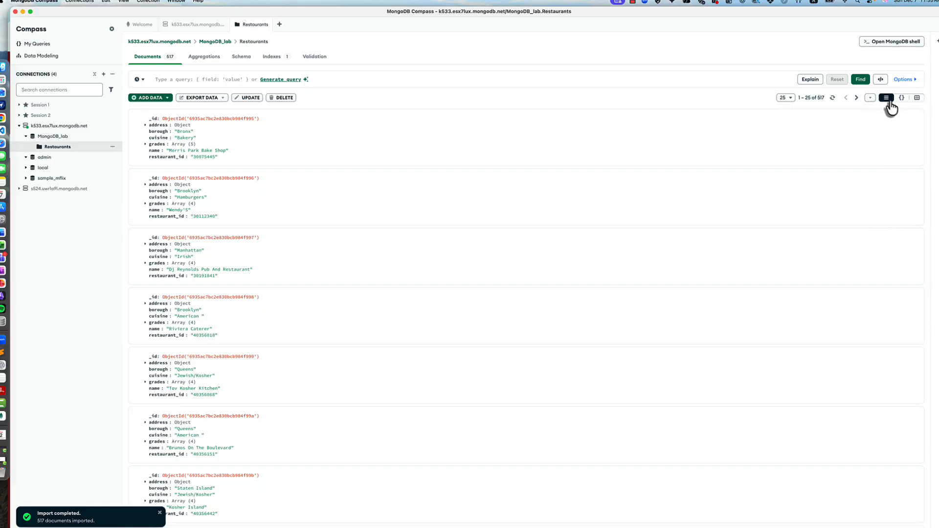
Try table and list views, check the ADD DATA options, then show MongoDB_lab's collection overview
click(916, 98)
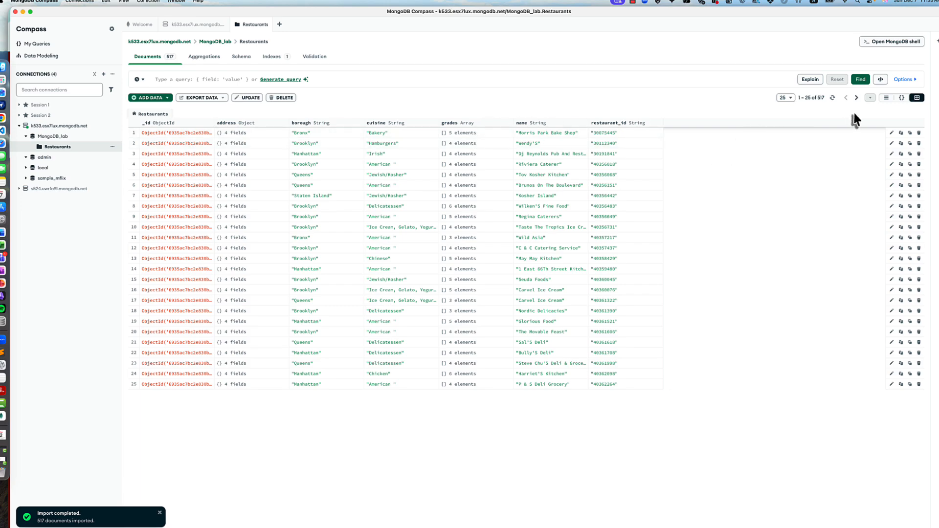
click(885, 99)
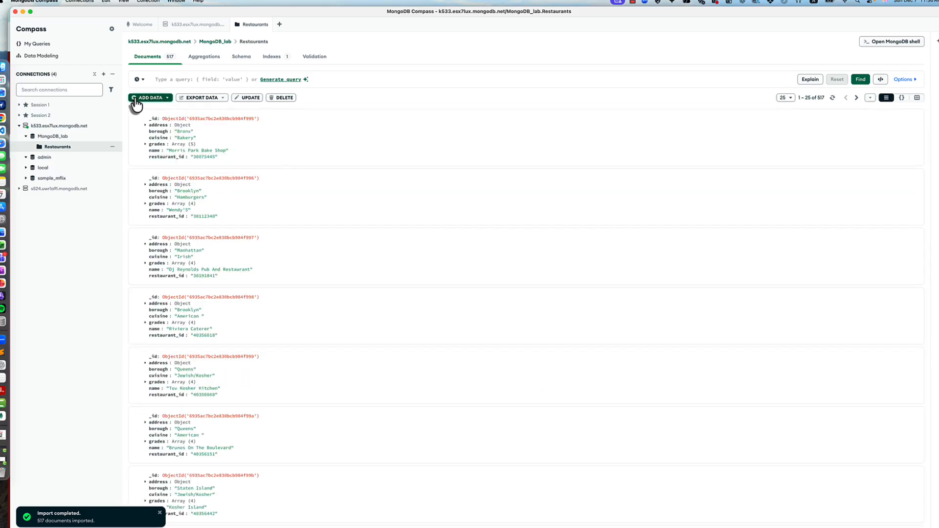
click(163, 99)
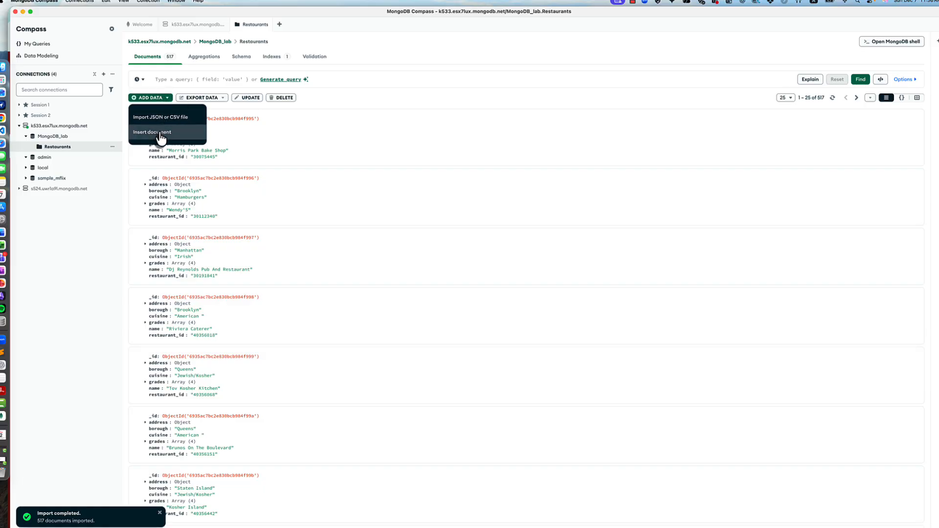
click(442, 170)
click(52, 136)
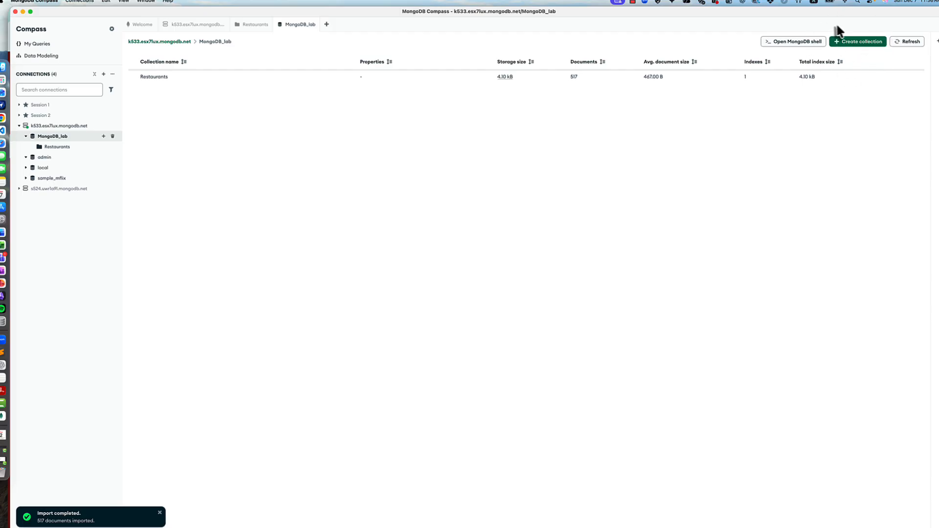
Add a new collection named Cities to MongoDB_lab
click(103, 137)
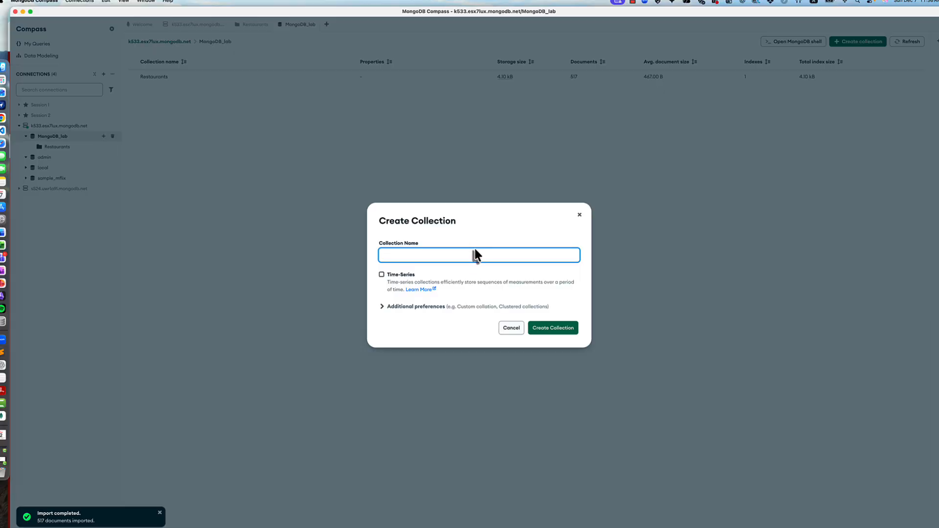
text(Cities)
click(541, 329)
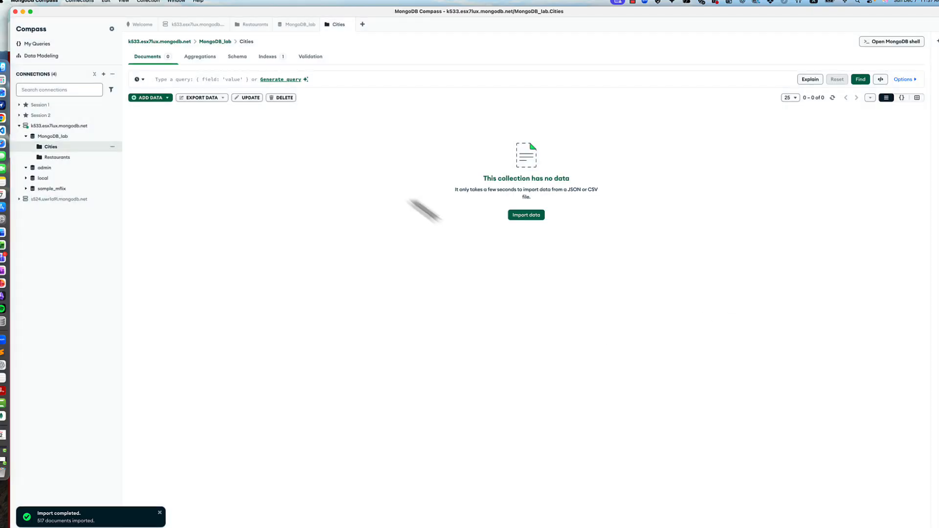
Open Cities' Insert Document editor, clear its placeholder JSON, and bring up cities.json
click(166, 100)
click(160, 133)
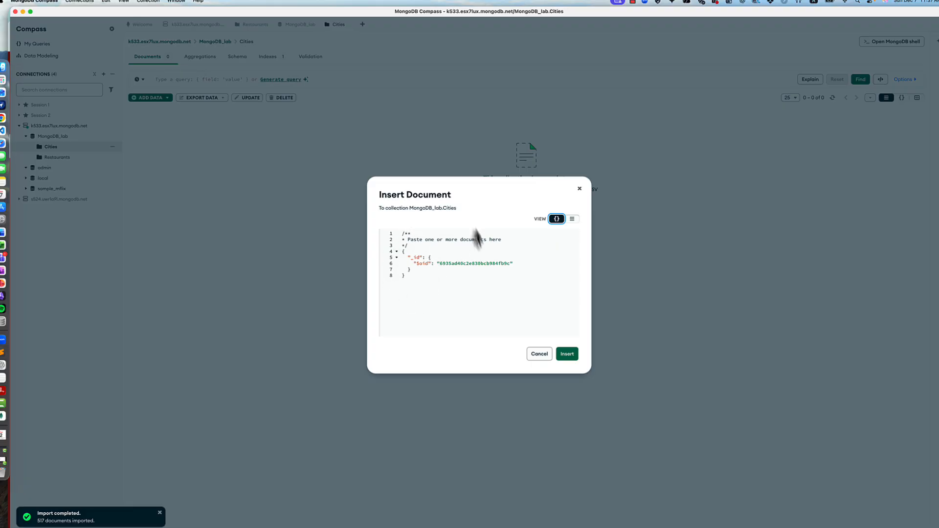
drag(421, 284, 371, 228)
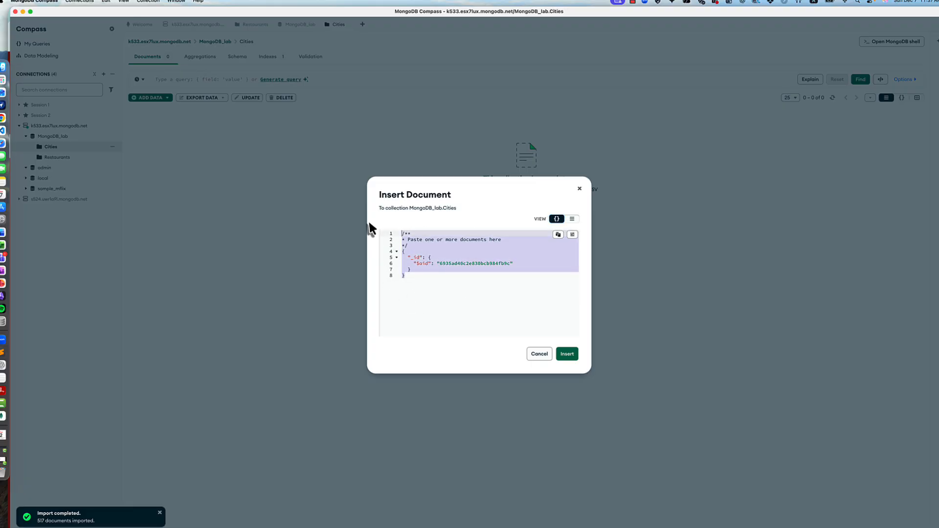
key(BackSpace)
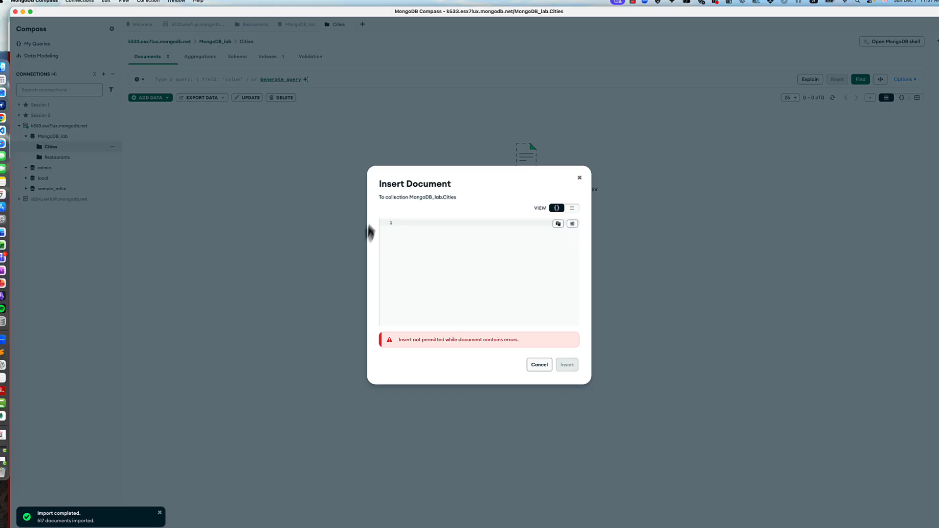
click(3, 67)
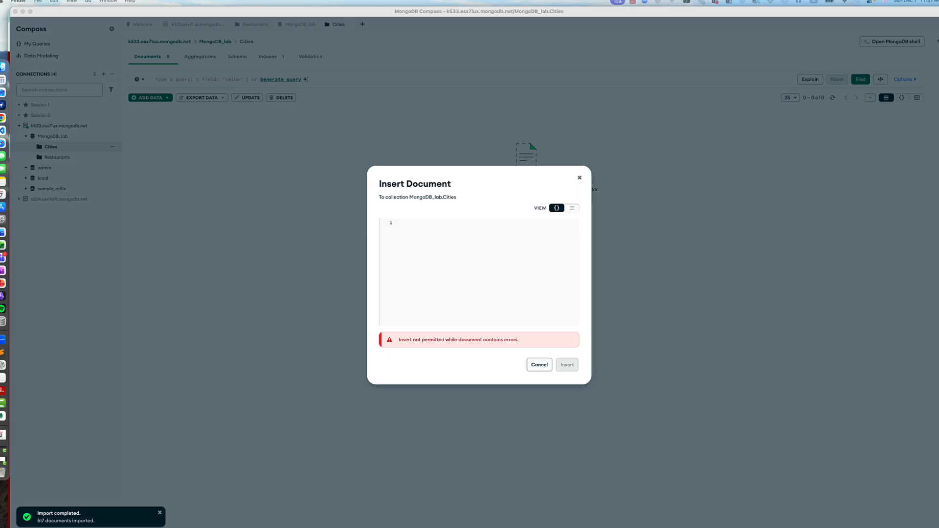
drag(936, 93, 340, 87)
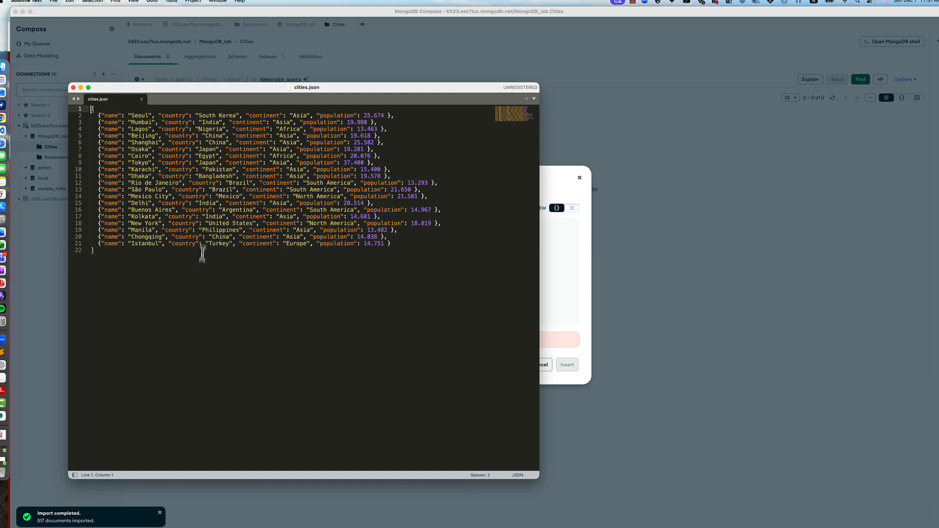
Copy the whole cities.json array, then return to Compass's empty insert editor
click(141, 276)
drag(110, 254, 62, 75)
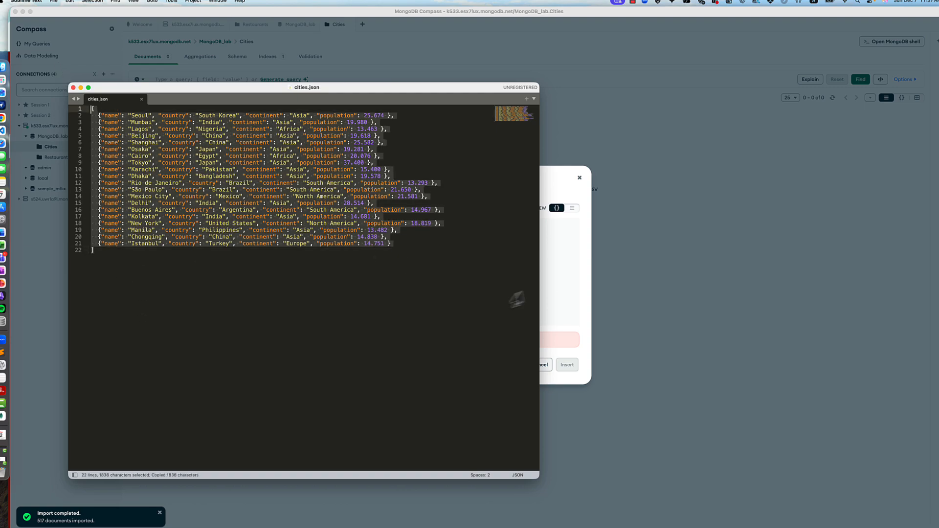
click(553, 288)
click(437, 281)
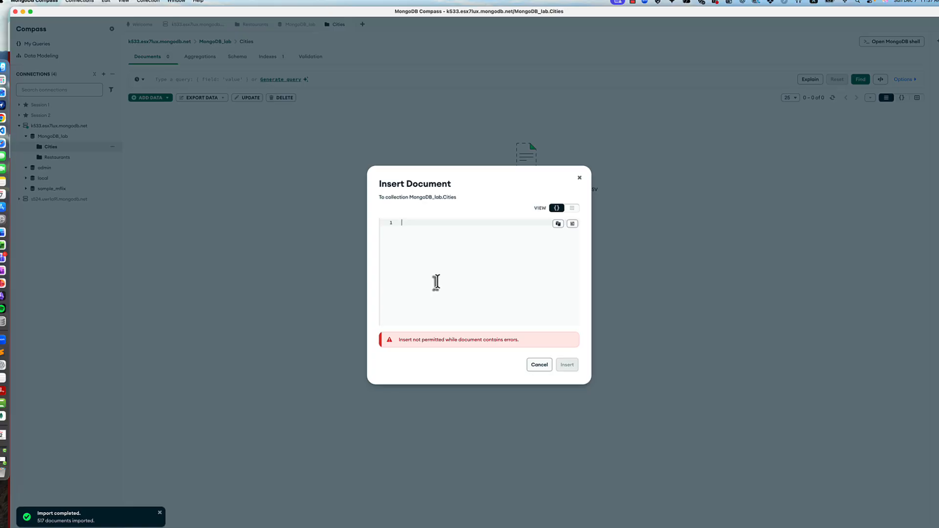
Paste the cities.json array and insert the 20 city documents into Cities
key(super+v)
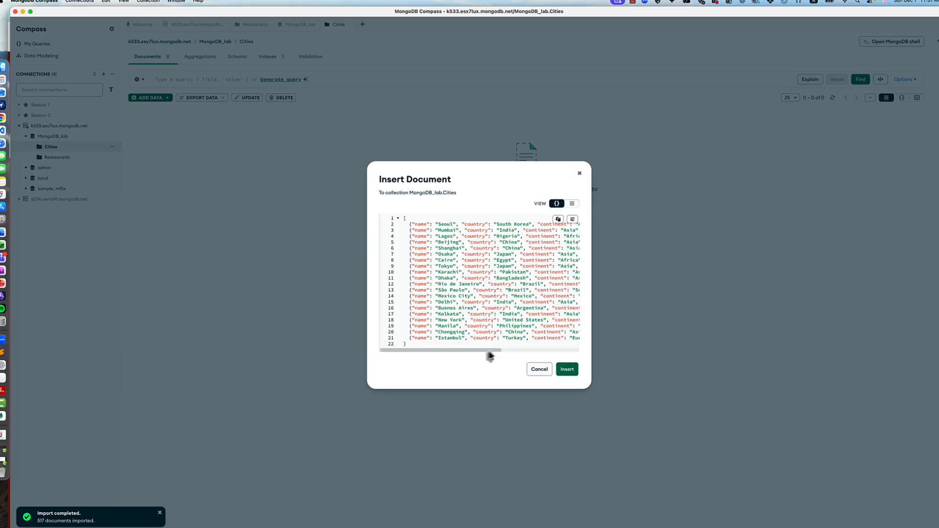
drag(487, 351, 445, 356)
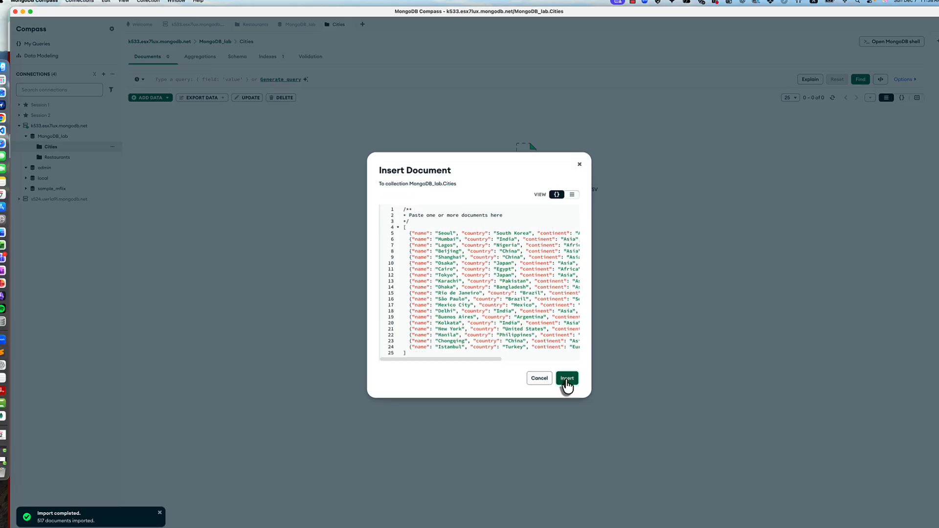
click(566, 378)
scroll(565, 383, down, 10)
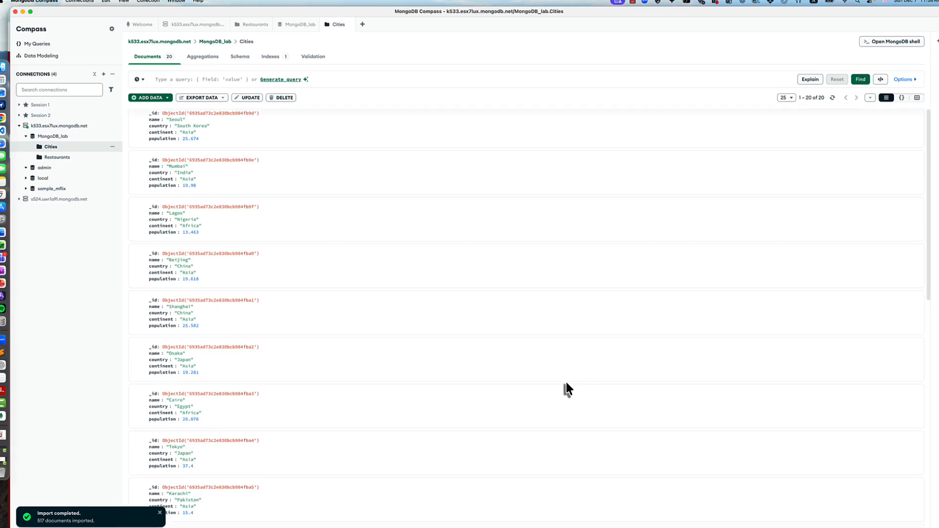
Dismiss the import-completed notice and scroll through the 20 Cities documents, checking São Paulo's population
click(159, 513)
scroll(592, 355, up, 10)
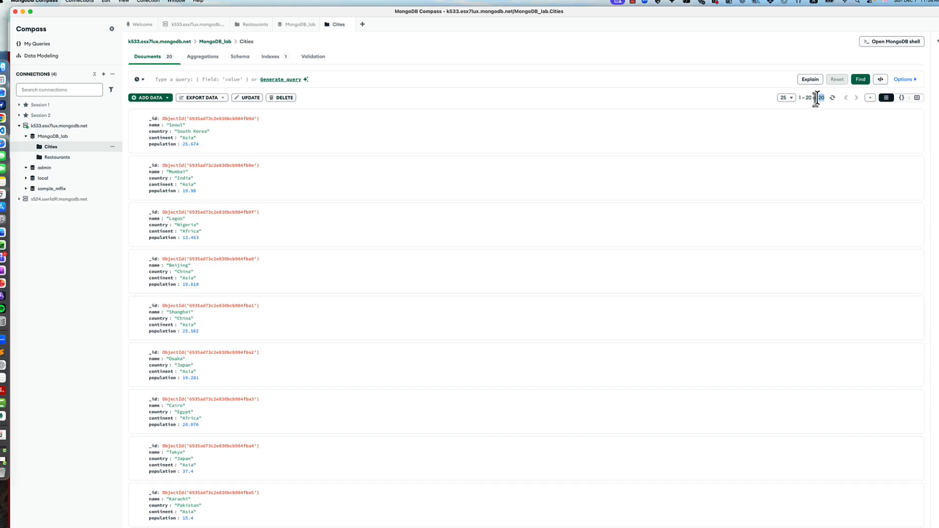
scroll(691, 203, down, 10)
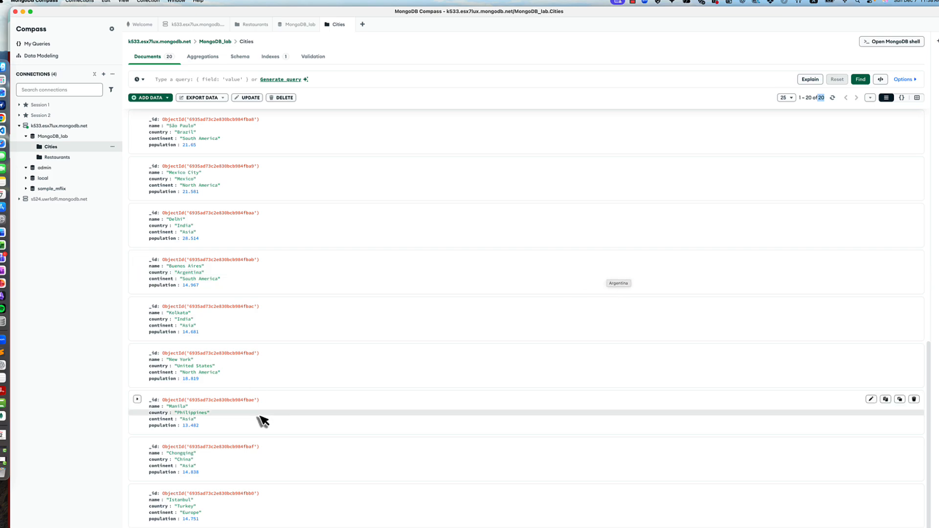
scroll(183, 244, up, 3)
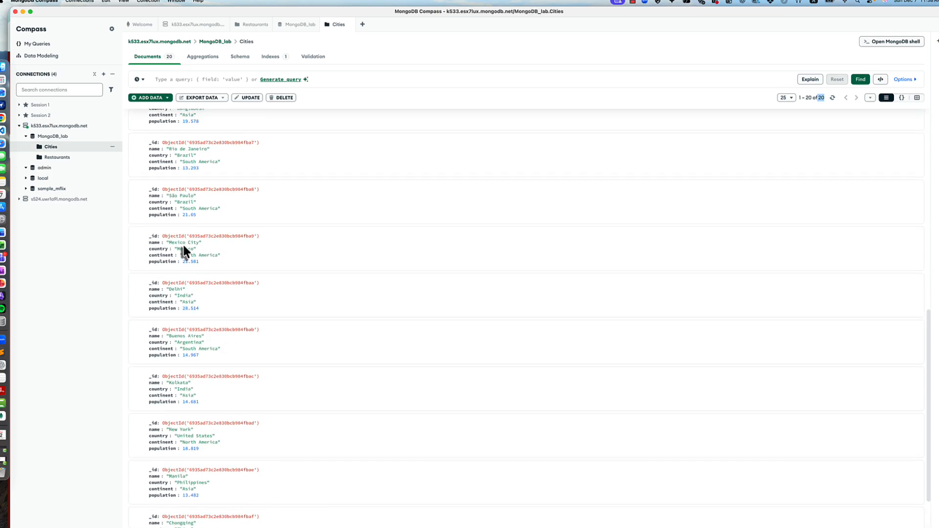
drag(149, 195, 158, 198)
click(157, 202)
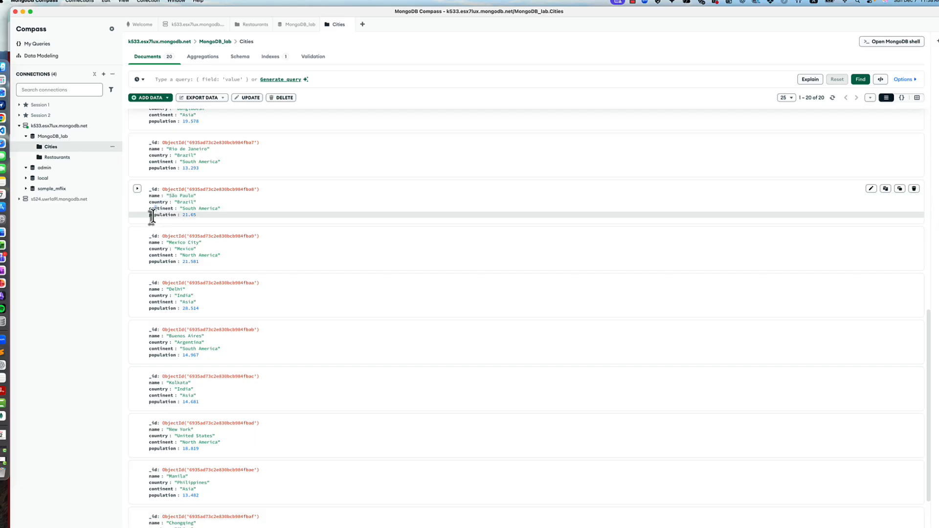
drag(154, 215, 170, 216)
scroll(487, 299, down, 3)
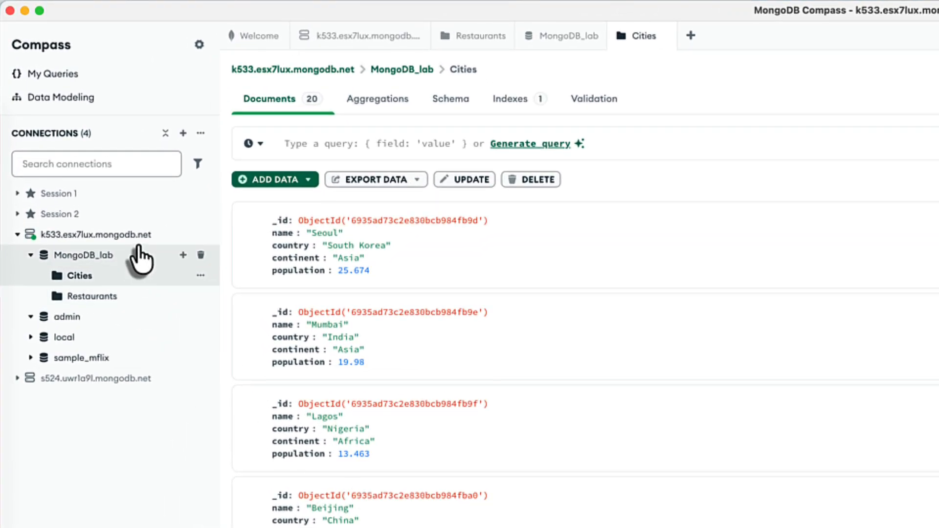
Browse k533's MongoDB_lab database, viewing Cities, then Restaurants with its 517 documents
click(77, 236)
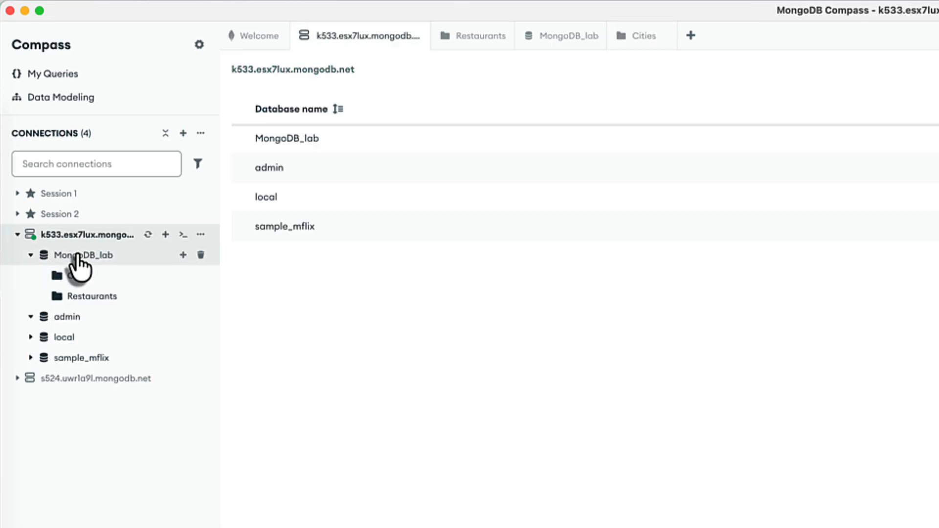
click(78, 255)
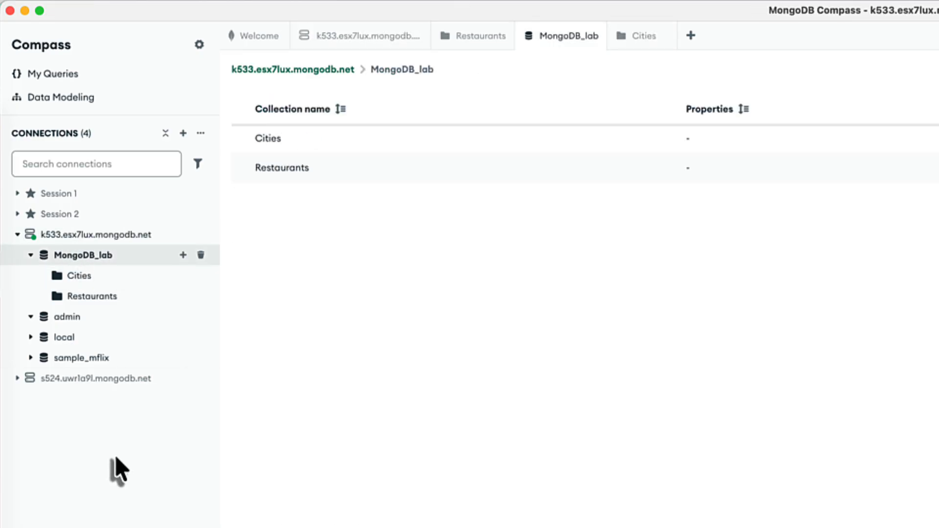
click(89, 278)
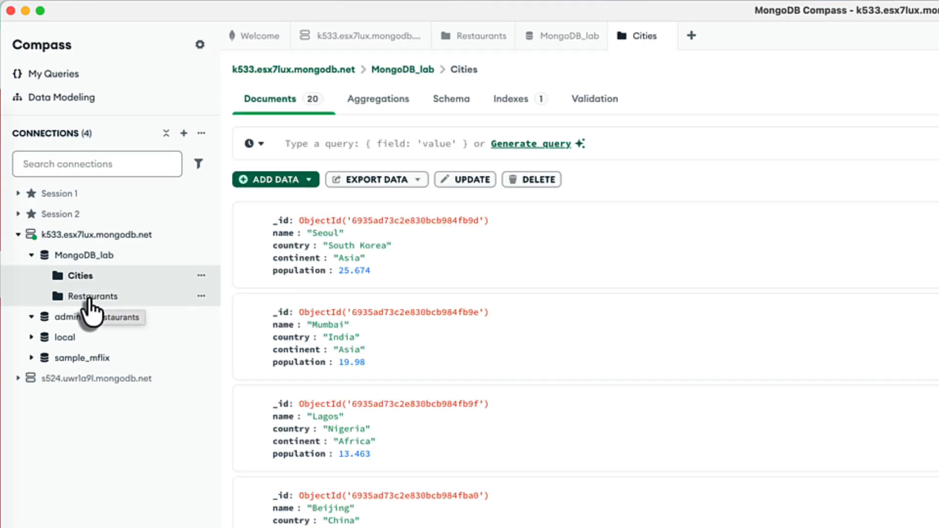
click(89, 299)
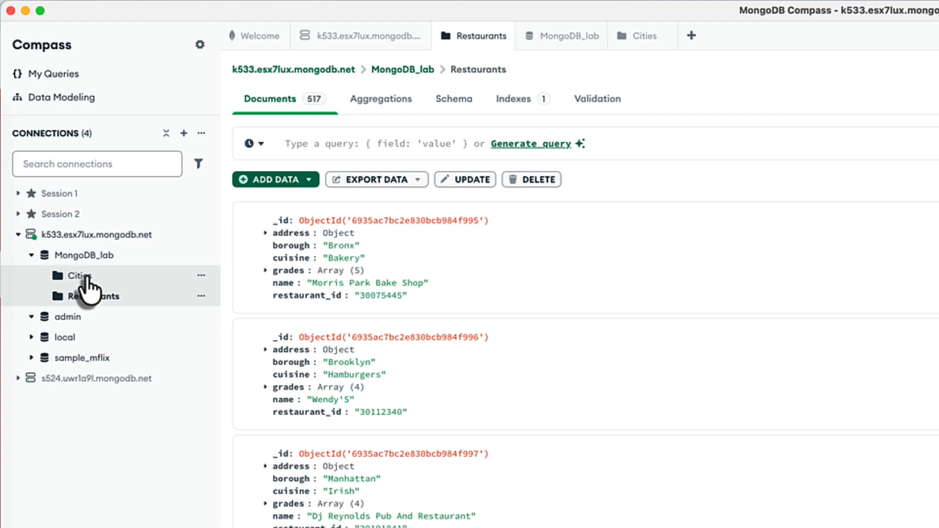